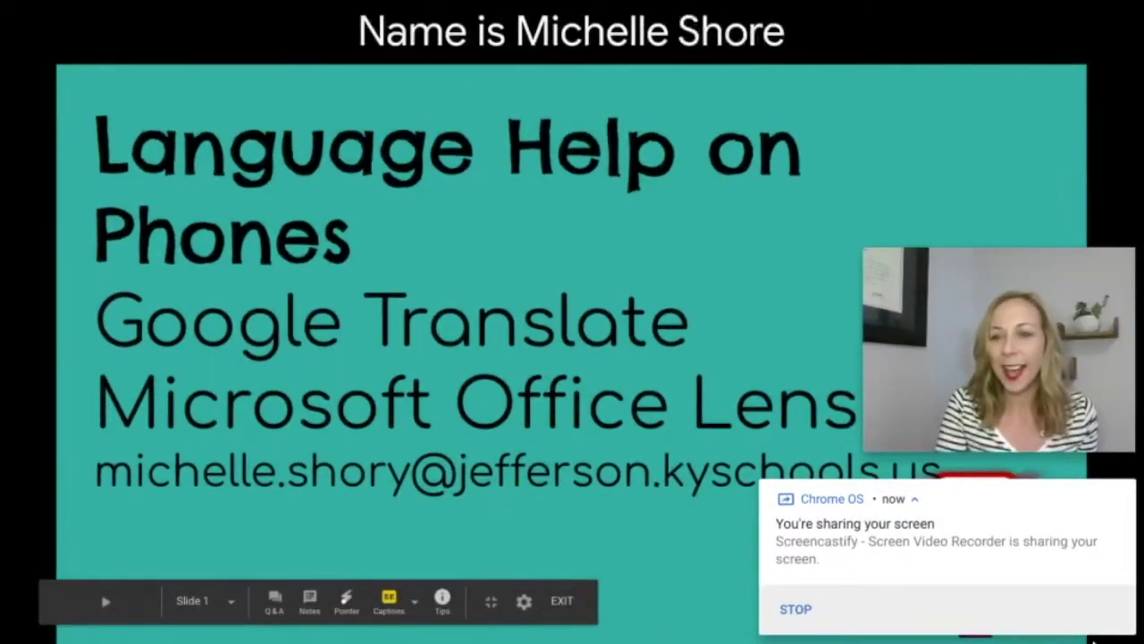
Dismiss the Chrome OS screen-sharing notification to exit the slideshow
{"action": "left_click", "coordinate": [1123, 496]}
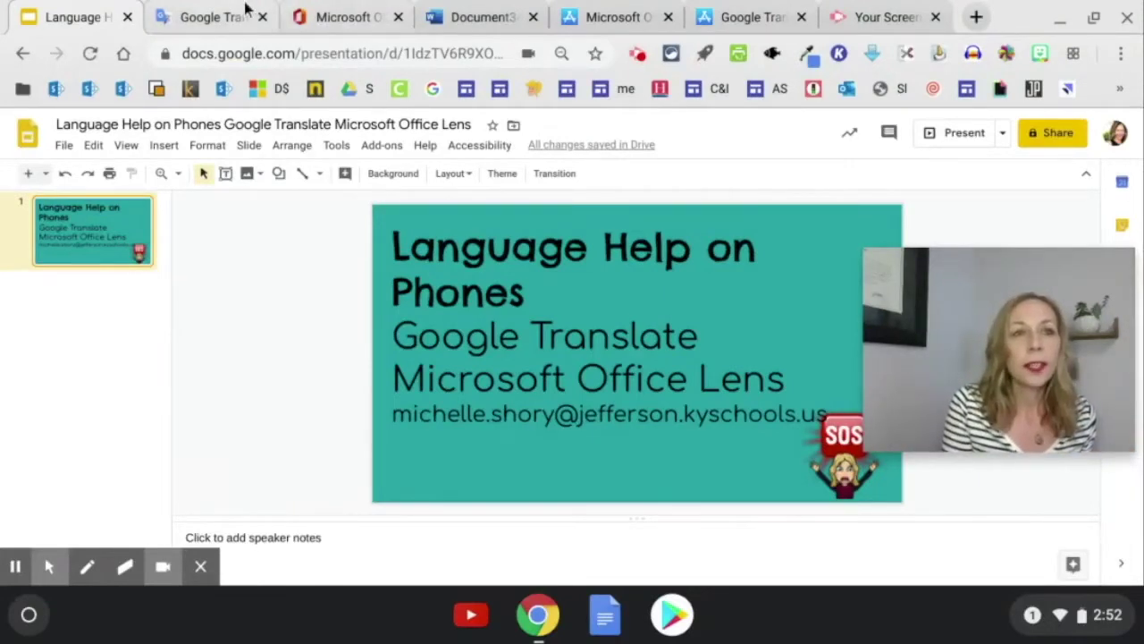
In Google Translate, clear the English sentence from the source box and start voice input
{"action": "left_click", "coordinate": [223, 21]}
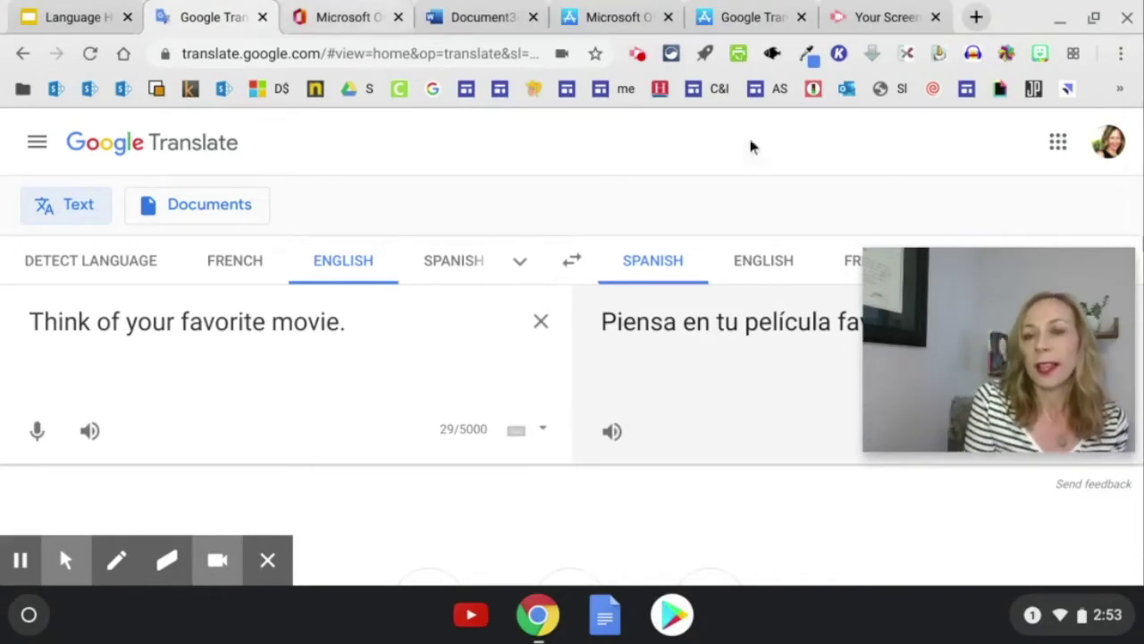
{"action": "left_click_drag", "start_coordinate": [988, 273], "coordinate": [990, 280]}
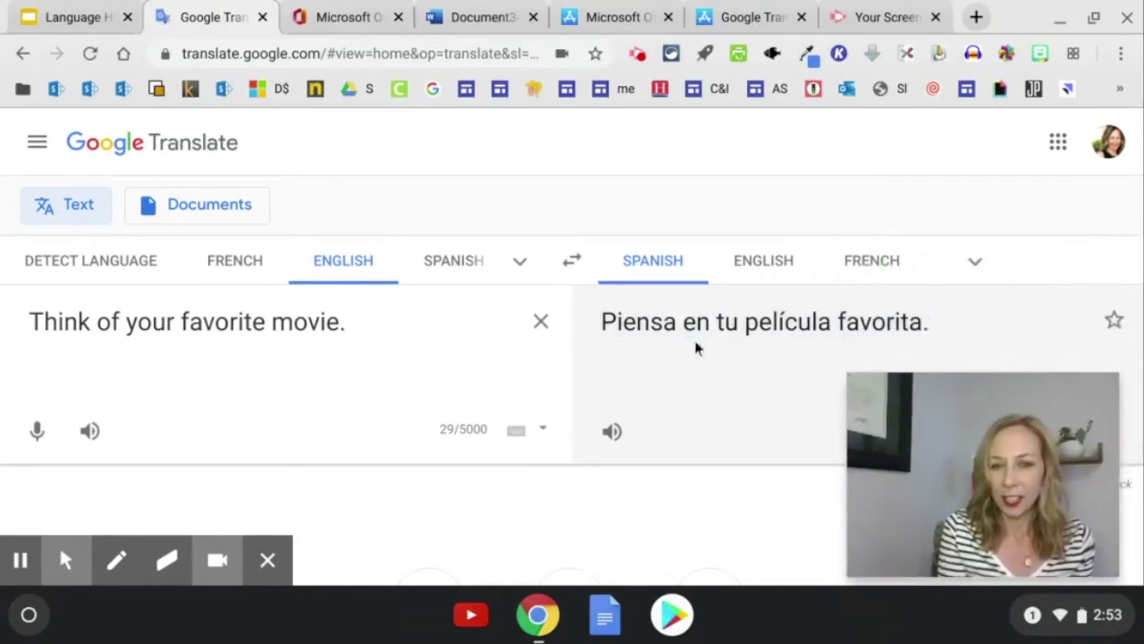
{"action": "left_click", "coordinate": [541, 323]}
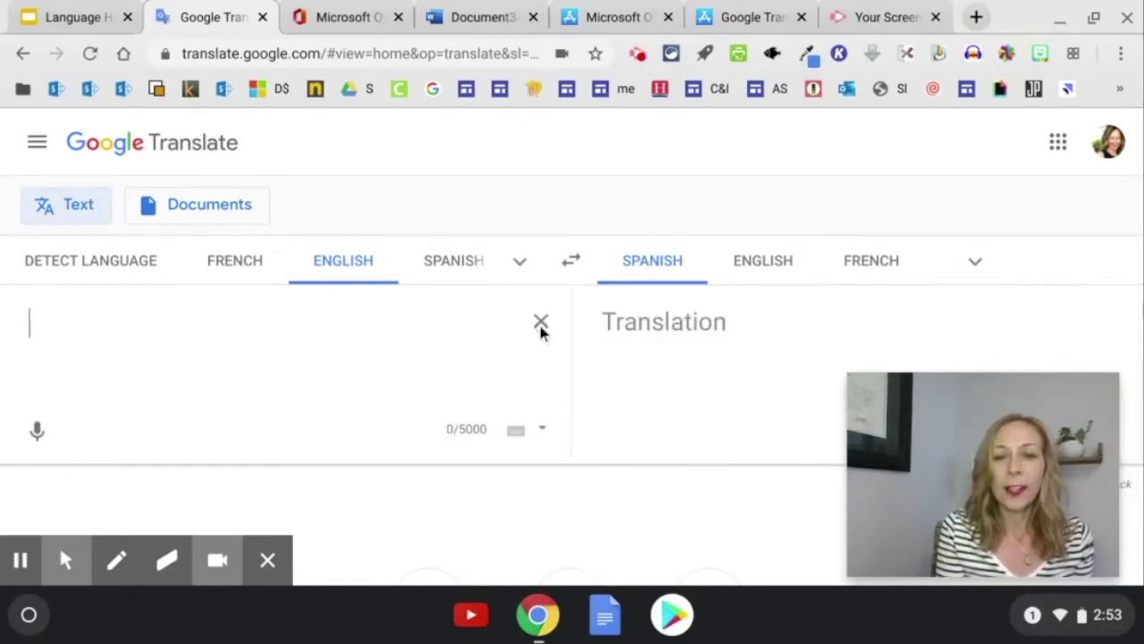
{"action": "left_click", "coordinate": [37, 432]}
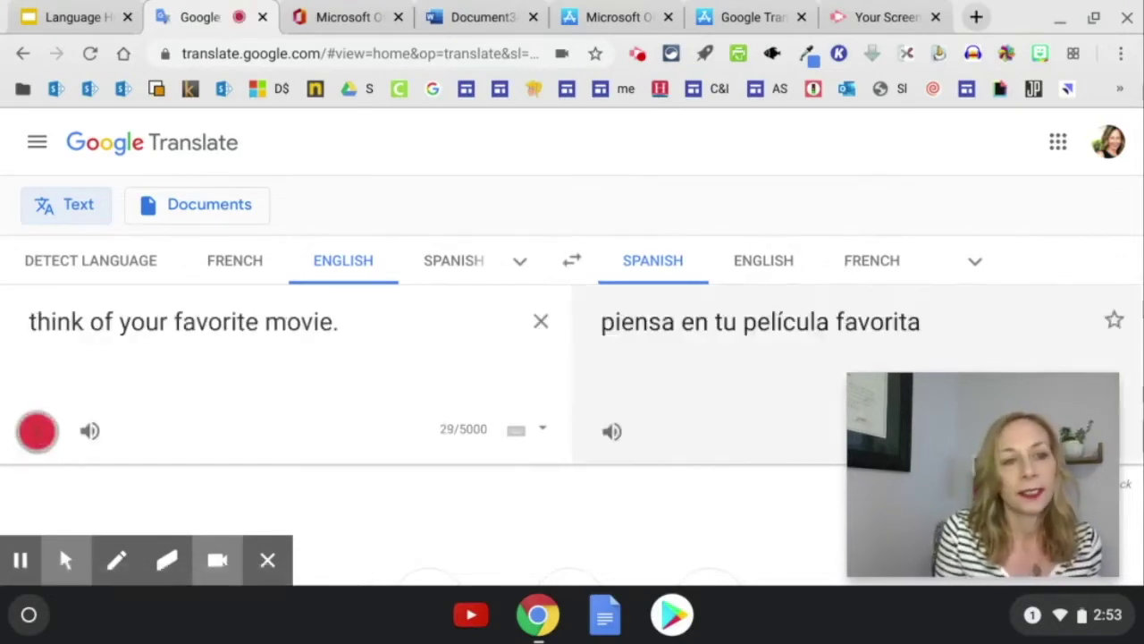
Finish speaking 'think of your favorite movie.' and play both the English and Spanish audio
{"action": "left_click", "coordinate": [37, 431]}
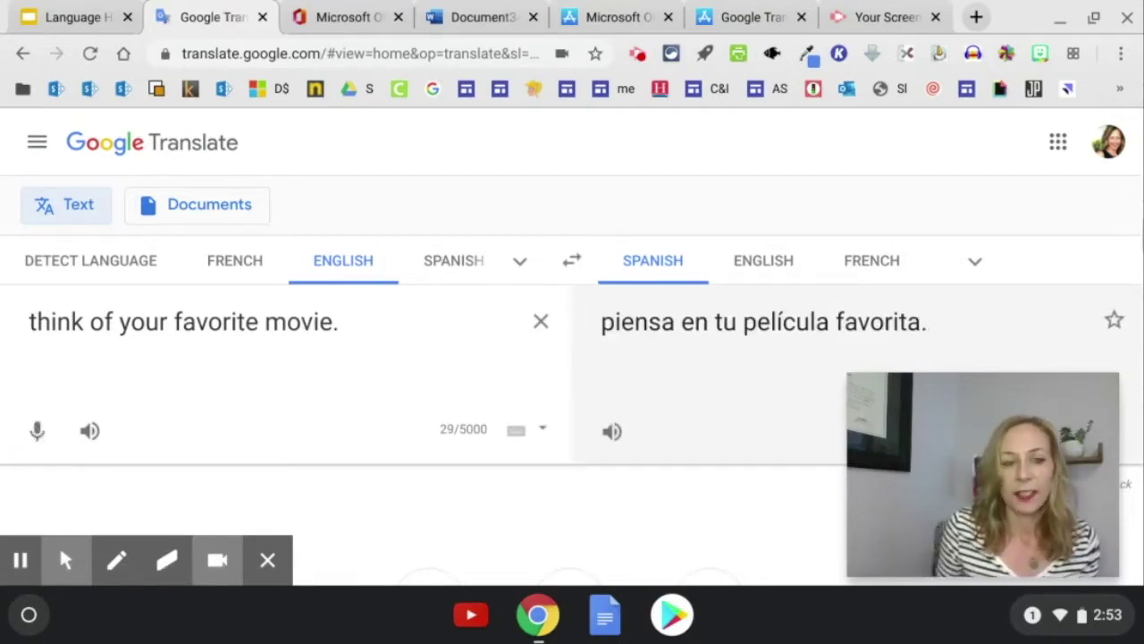
{"action": "left_click", "coordinate": [88, 438]}
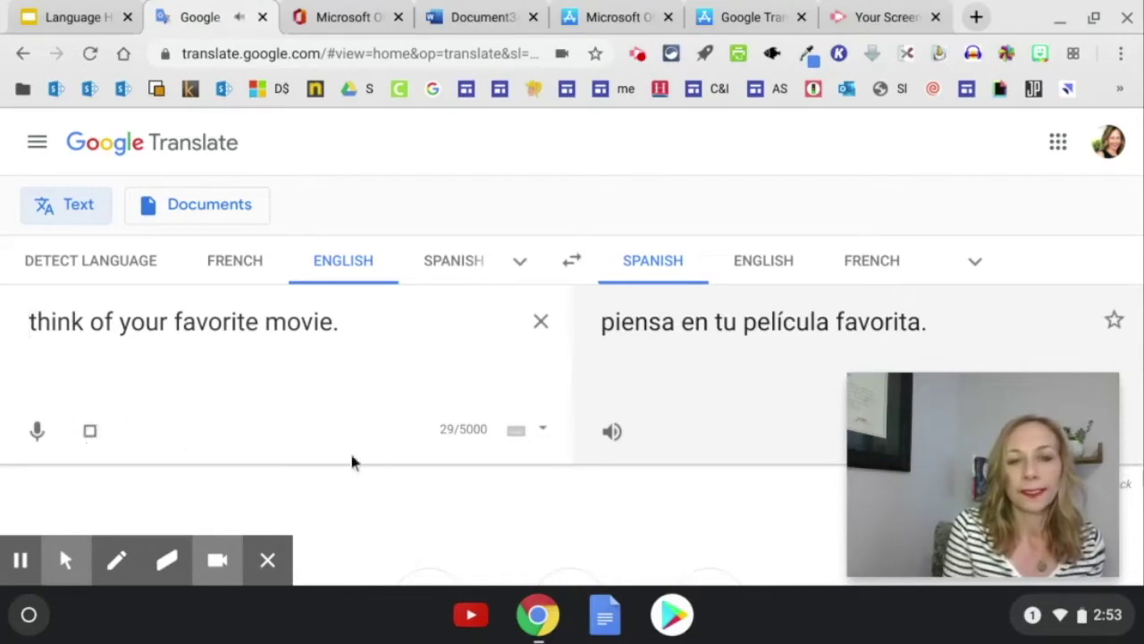
{"action": "left_click", "coordinate": [621, 436]}
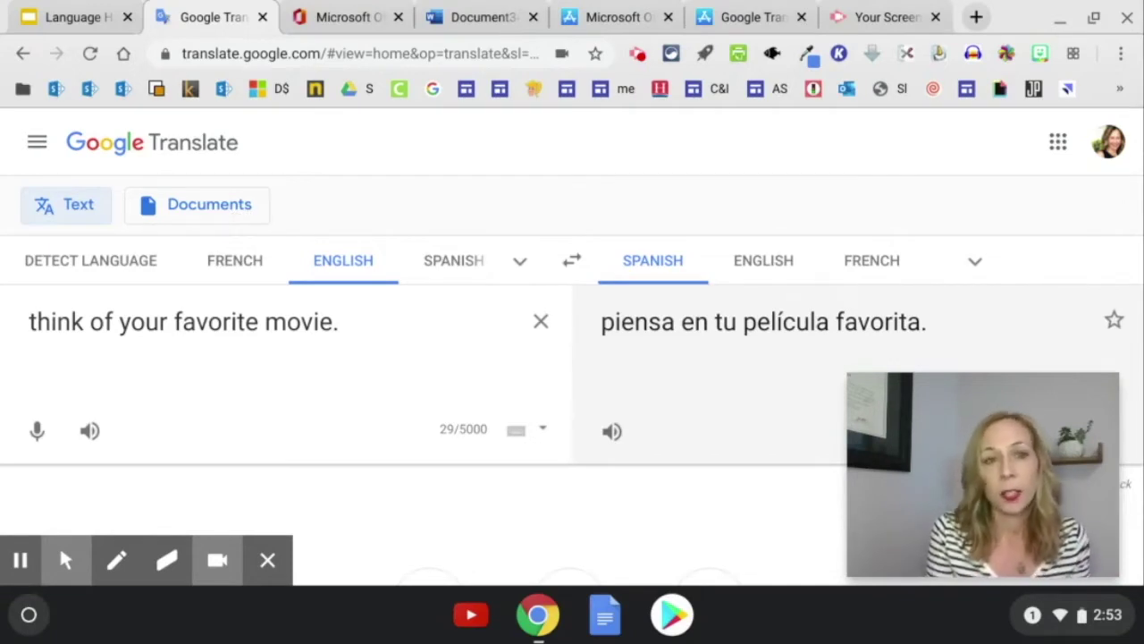
{"action": "left_click", "coordinate": [335, 27]}
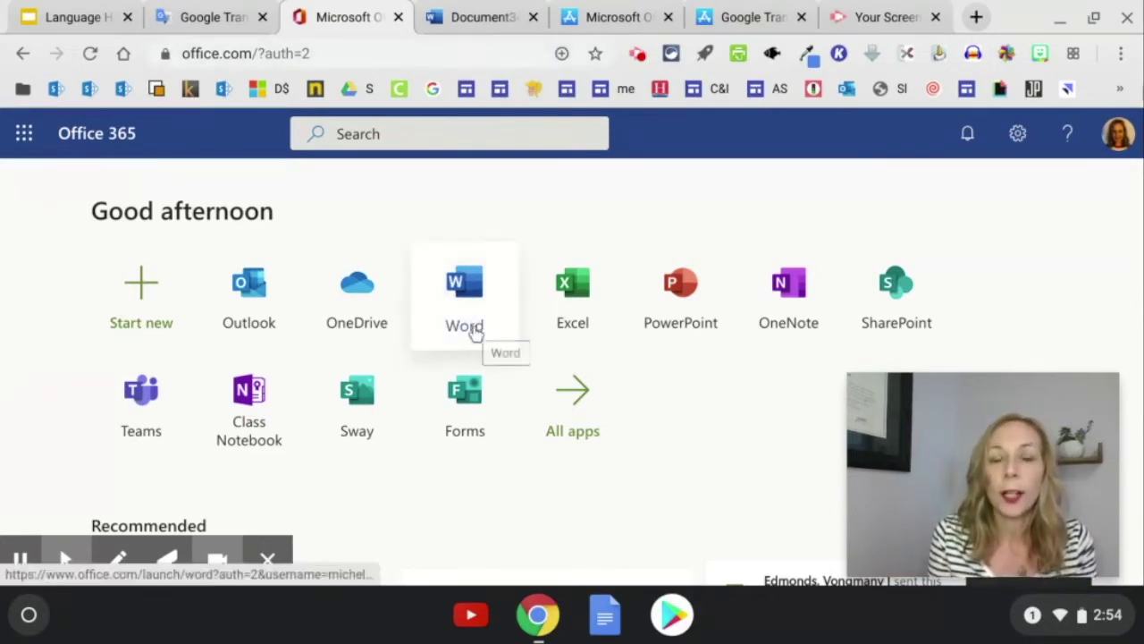
Open Document34's sentence 'Think of your favorite movie.' in Immersive Reader
{"action": "left_click", "coordinate": [505, 17]}
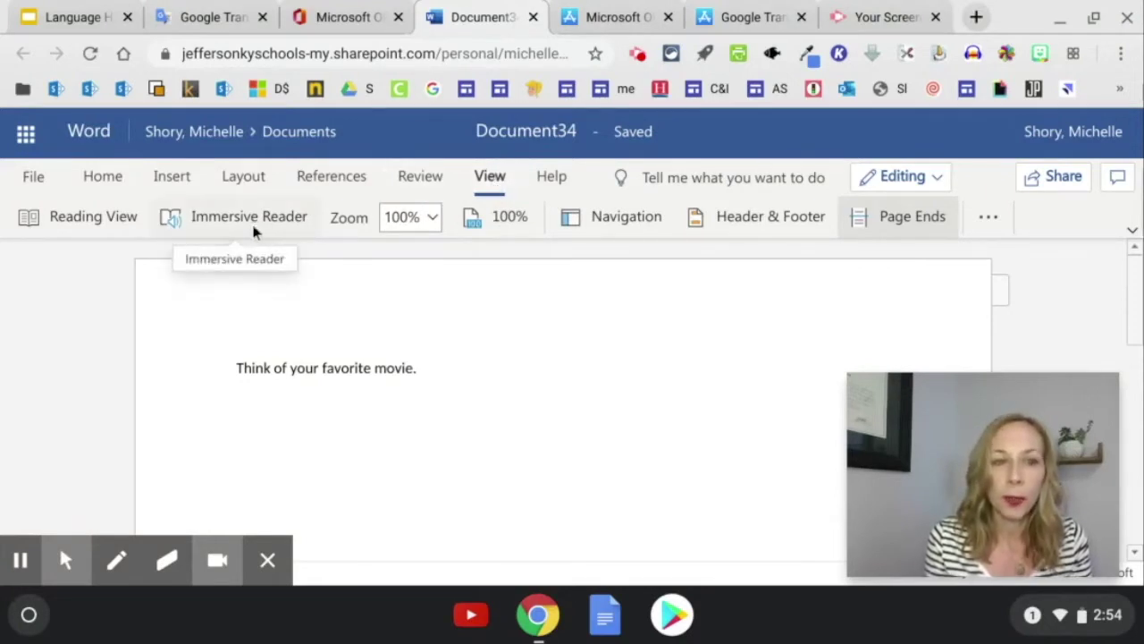
{"action": "left_click", "coordinate": [253, 231]}
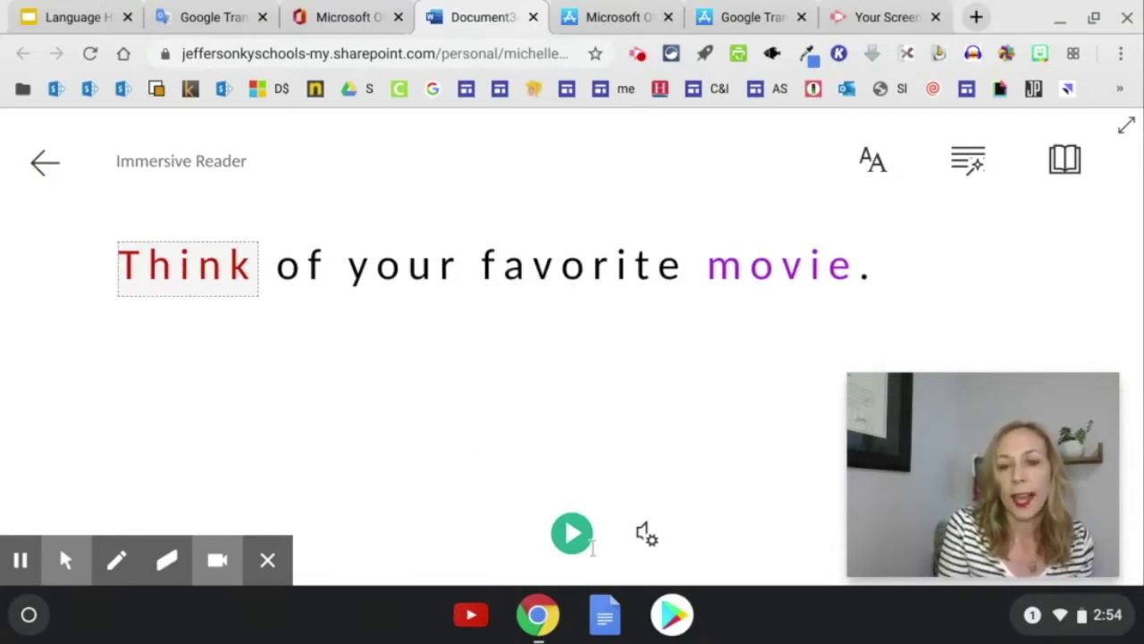
Read the sentence aloud, check the voice settings, then show the parts-of-speech grammar options
{"action": "left_click", "coordinate": [579, 543]}
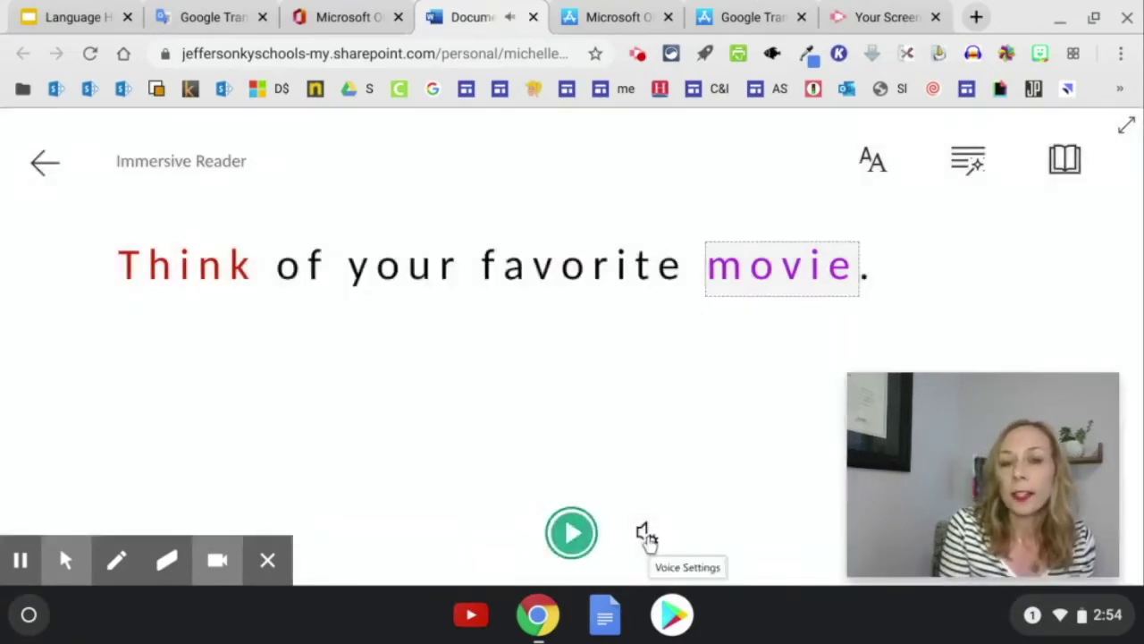
{"action": "left_click", "coordinate": [648, 536]}
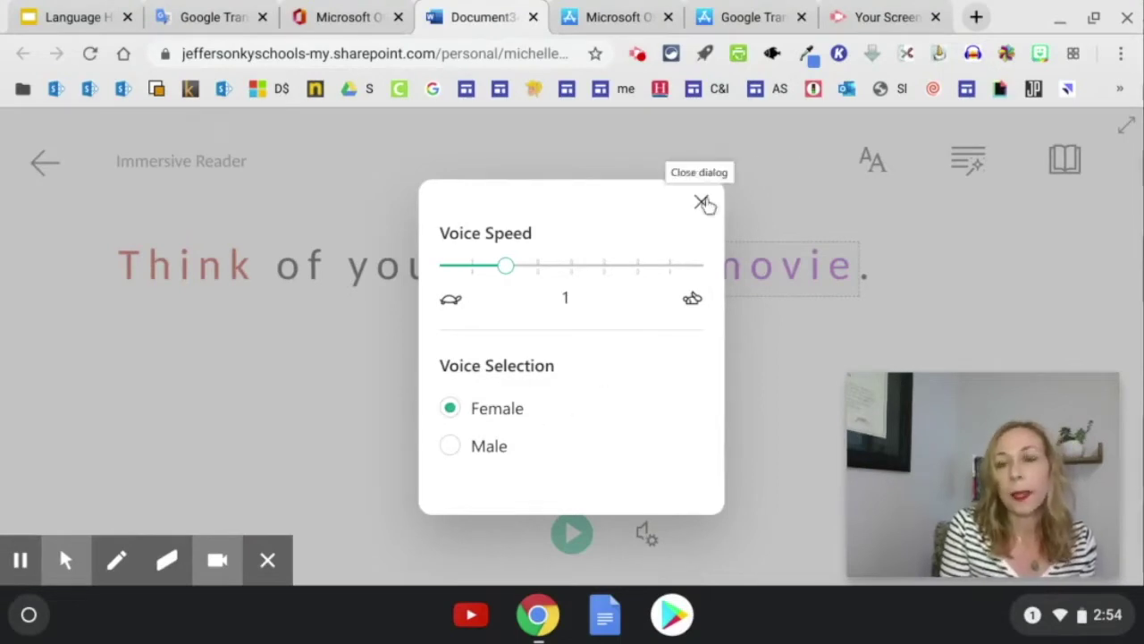
{"action": "left_click", "coordinate": [702, 201]}
{"action": "left_click", "coordinate": [974, 163]}
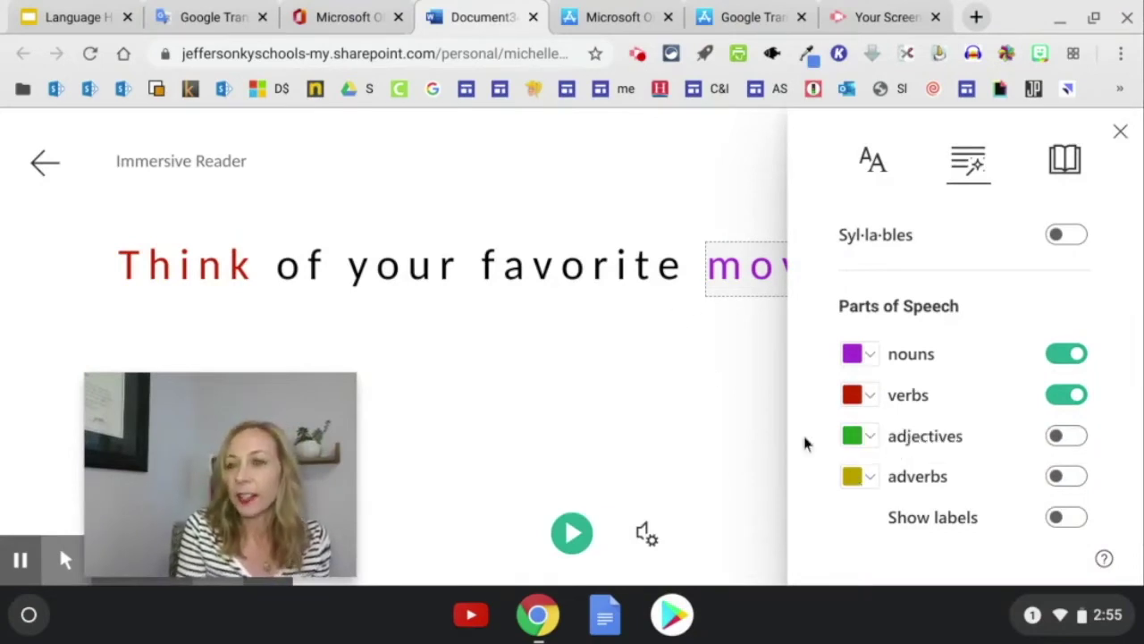
Show Picture Dictionary images for the words 'Think' and 'favorite'
{"action": "left_click", "coordinate": [1071, 175]}
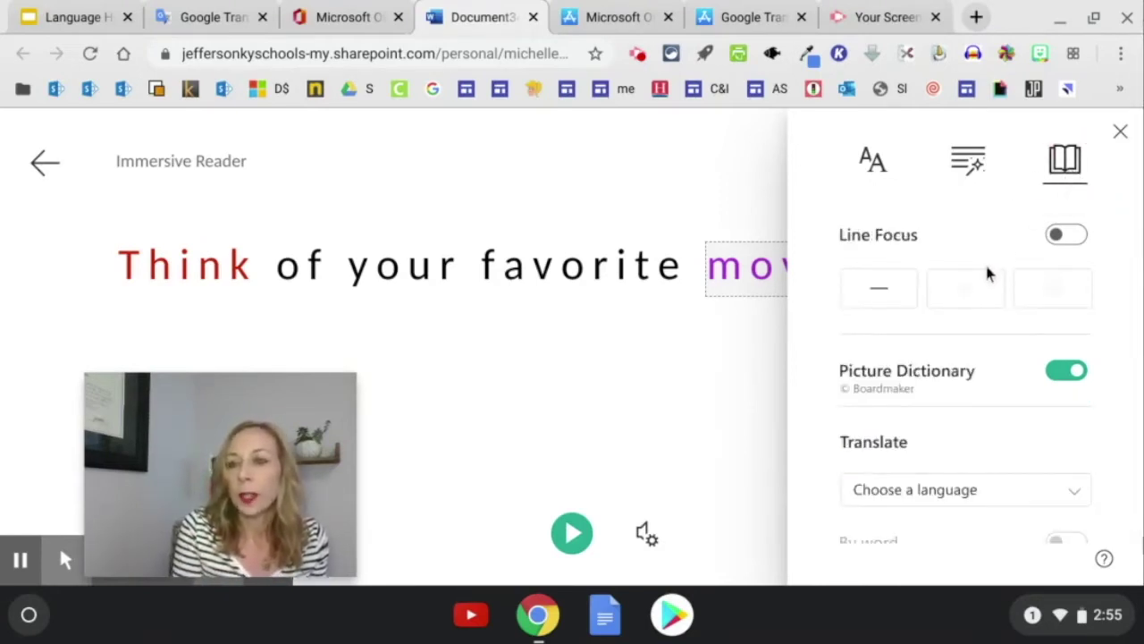
{"action": "scroll", "coordinate": [987, 274], "scroll_direction": "down", "scroll_amount": 1}
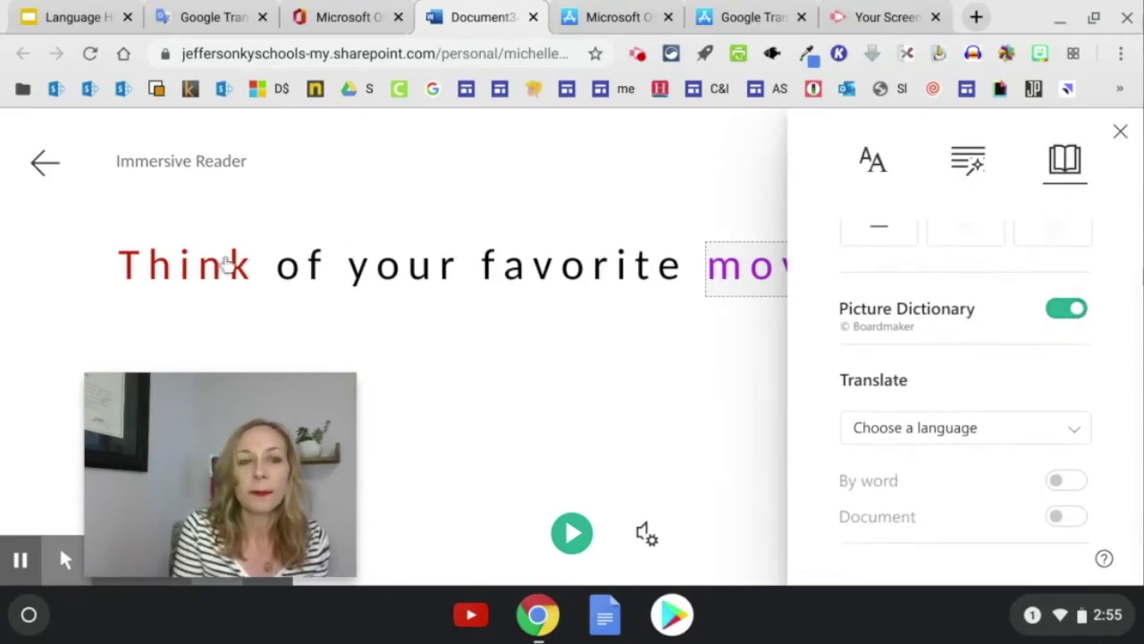
{"action": "left_click", "coordinate": [228, 262]}
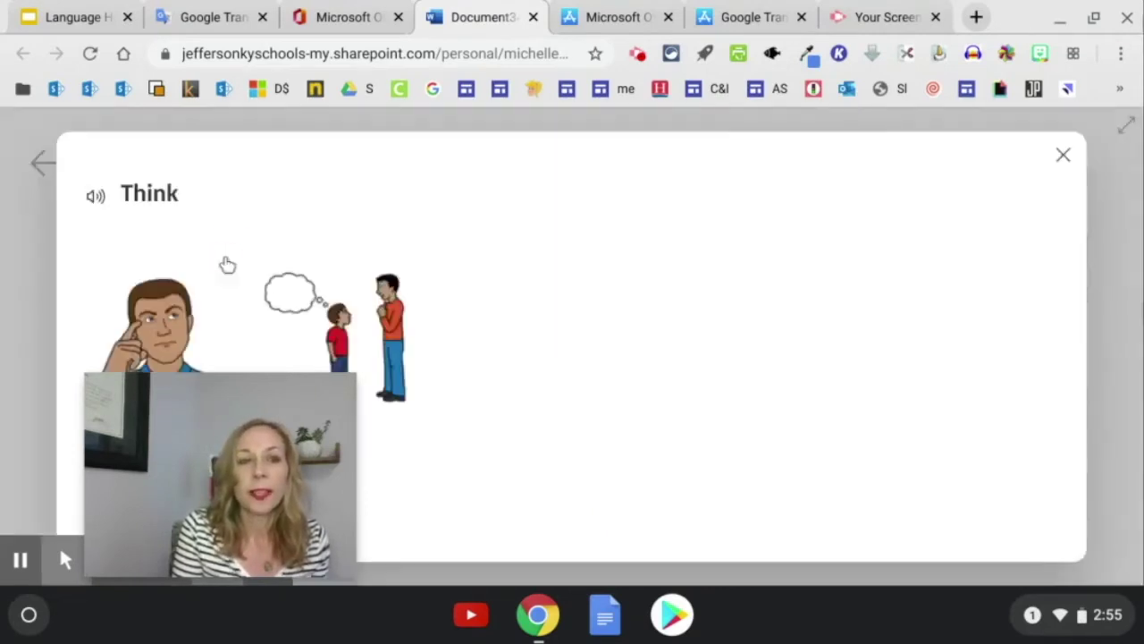
{"action": "left_click", "coordinate": [1065, 156]}
{"action": "left_click", "coordinate": [583, 279]}
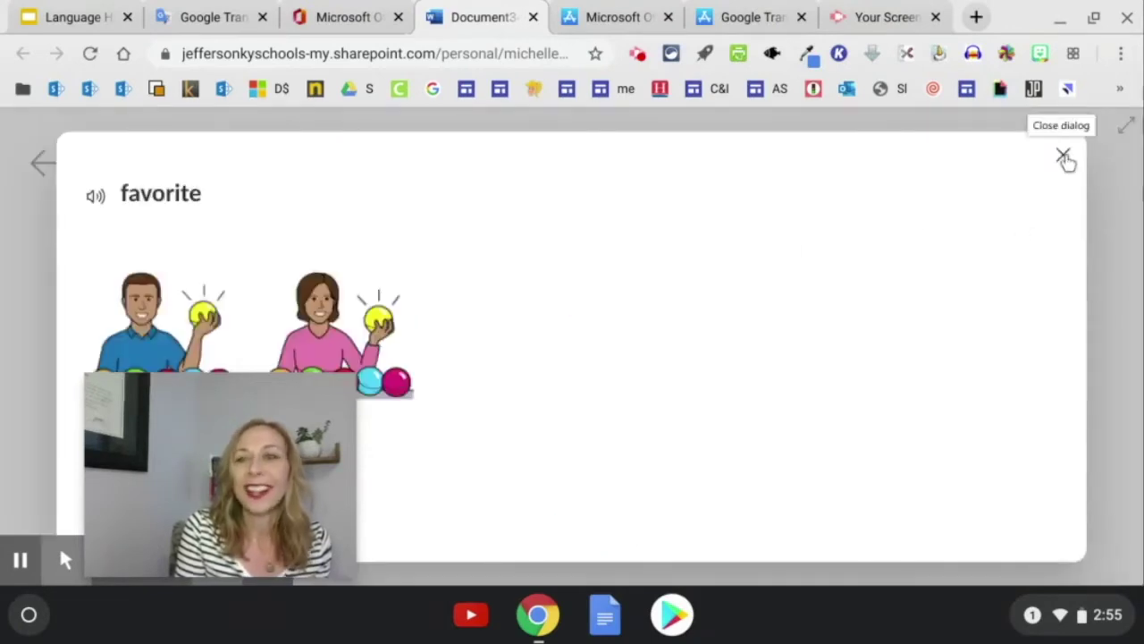
{"action": "left_click", "coordinate": [1064, 156]}
Translate the whole document into Arabic (Saudi Arabia) and close the reading preferences
{"action": "left_click", "coordinate": [1064, 159]}
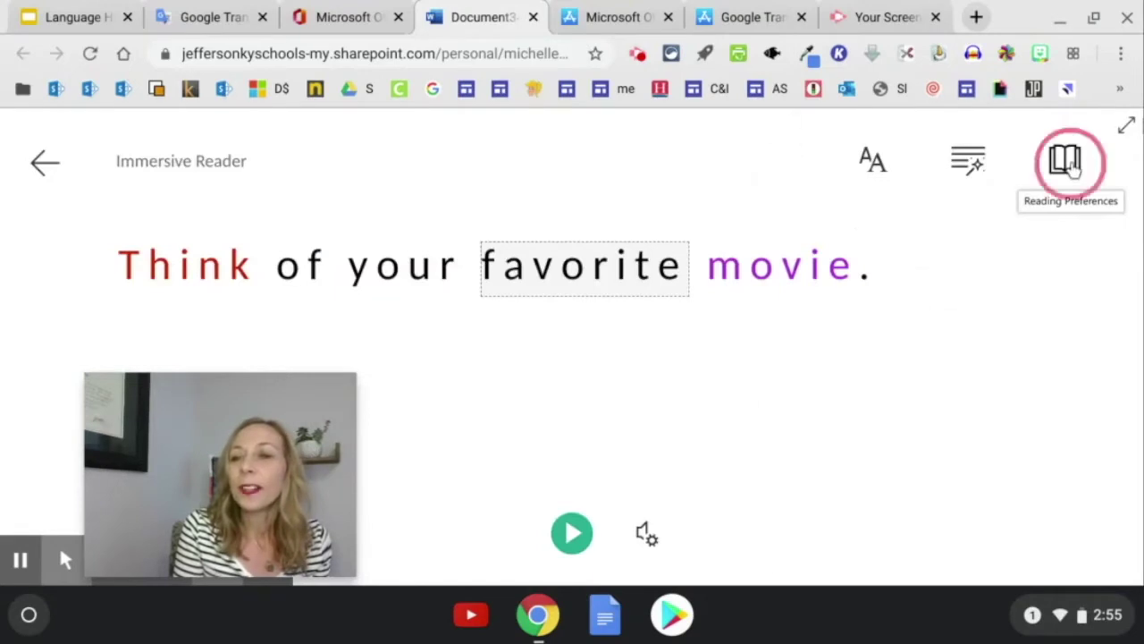
{"action": "scroll", "coordinate": [995, 354], "scroll_direction": "down", "scroll_amount": 1}
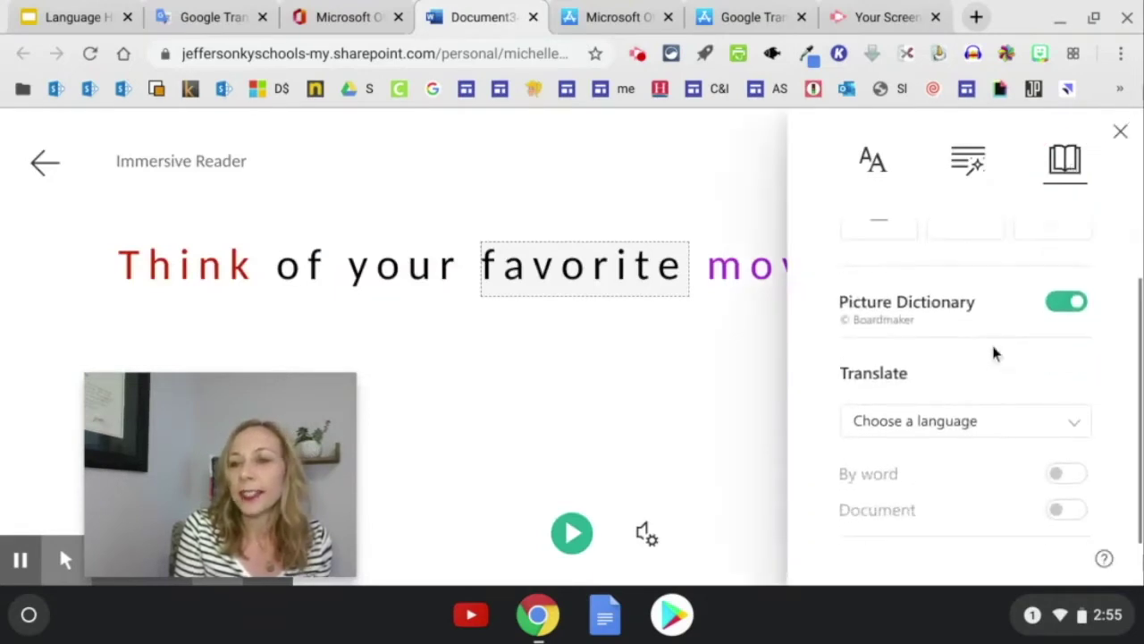
{"action": "left_click", "coordinate": [1070, 426]}
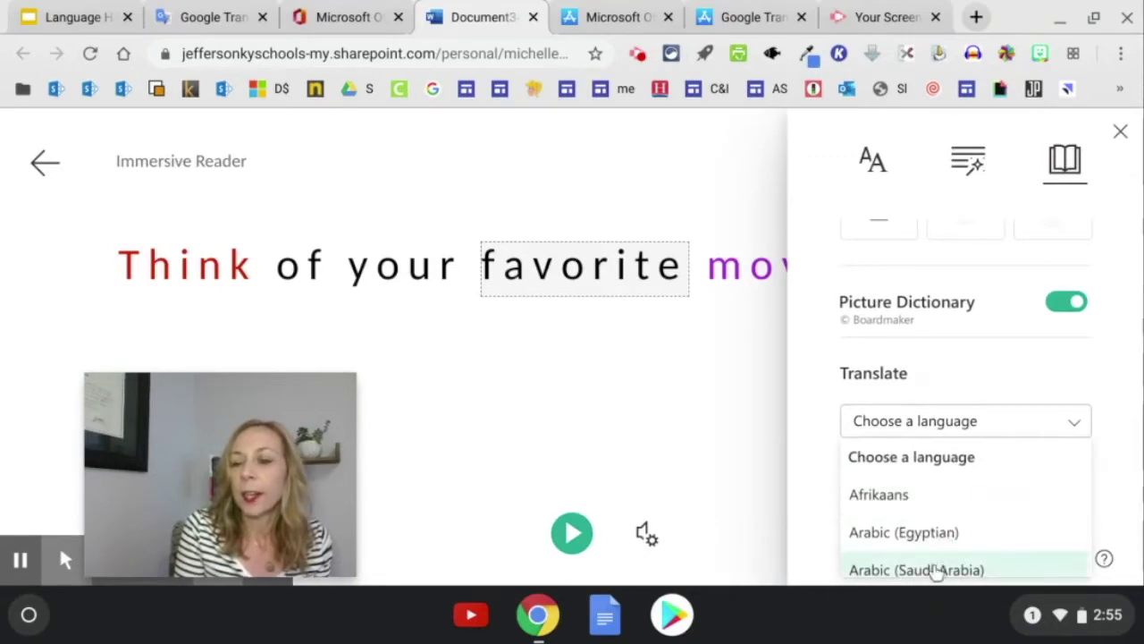
{"action": "left_click", "coordinate": [934, 570]}
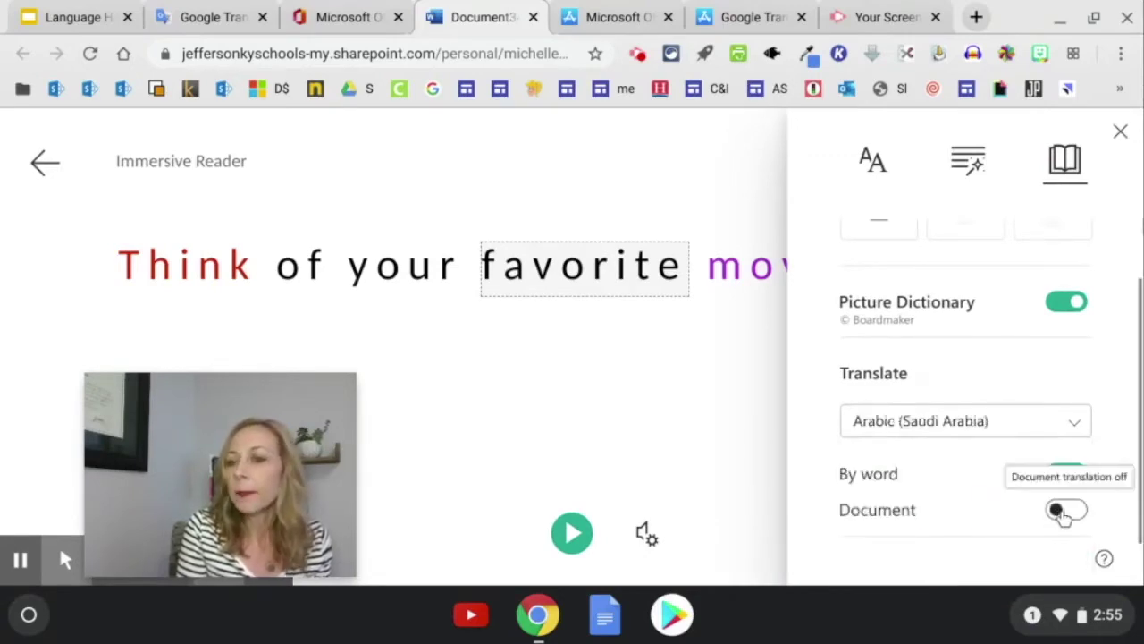
{"action": "left_click", "coordinate": [1066, 513]}
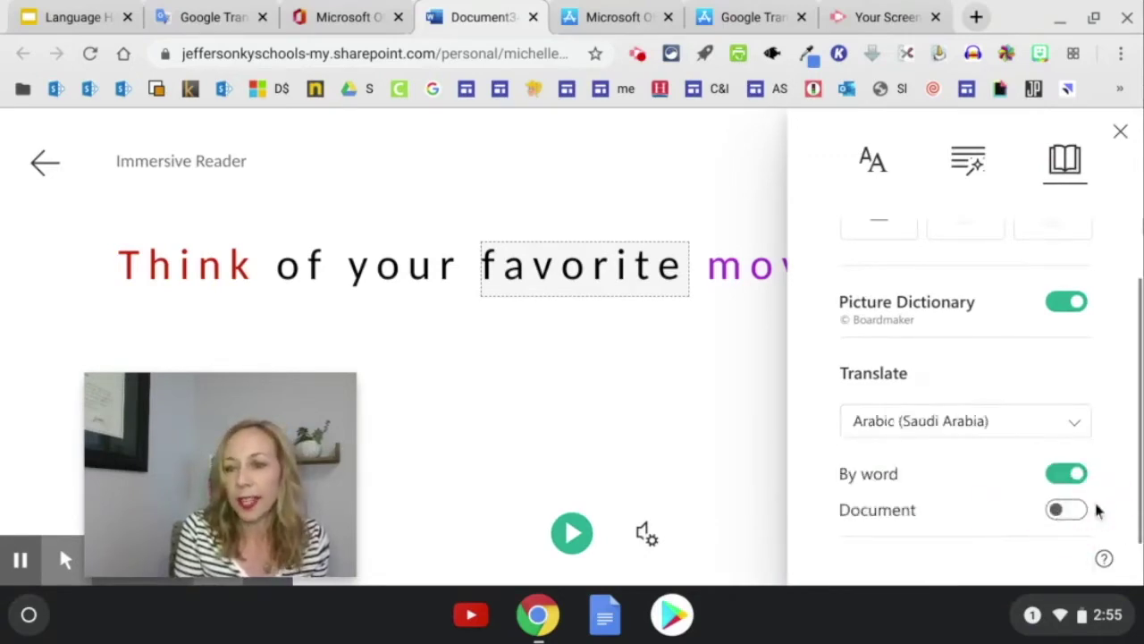
{"action": "left_click", "coordinate": [1065, 511]}
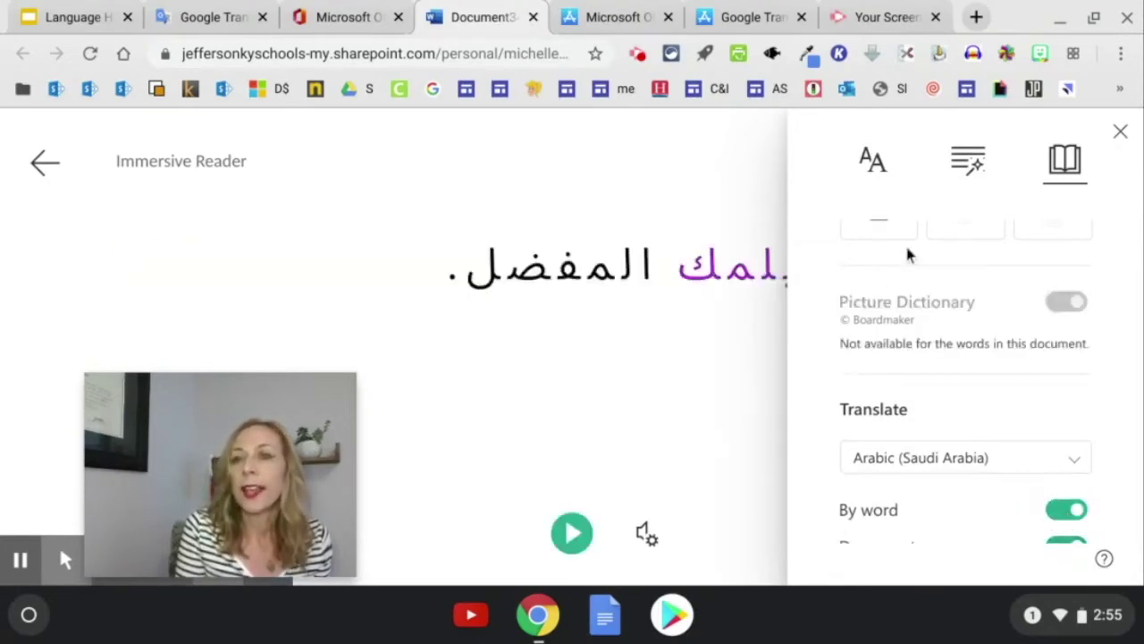
{"action": "left_click", "coordinate": [1120, 132]}
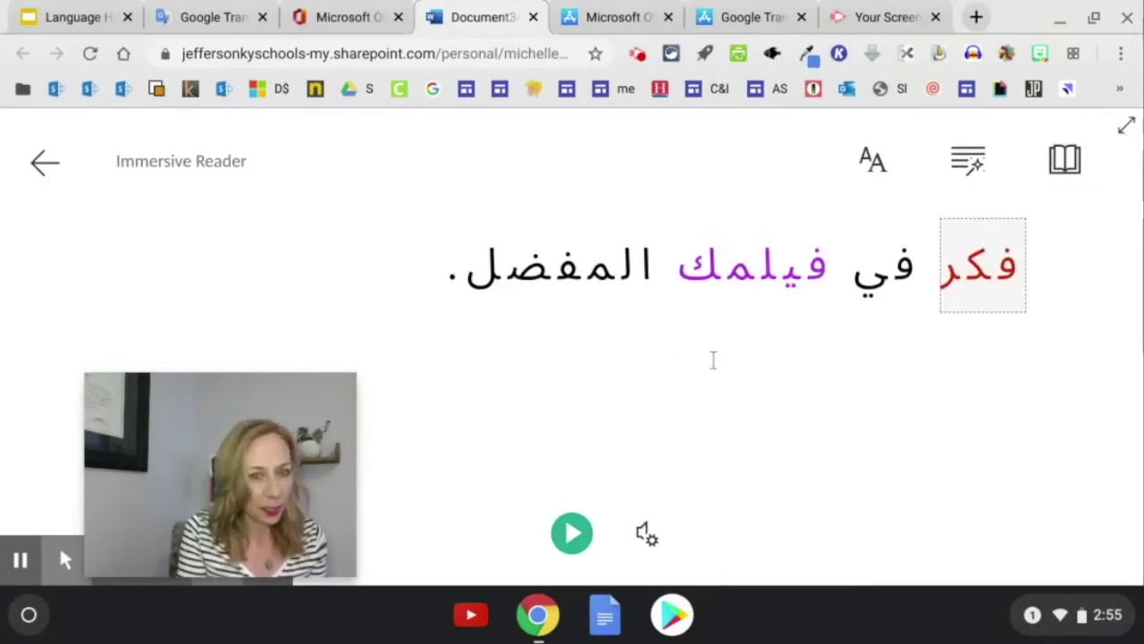
Play the Arabic sentence aloud and review the Voice Speed and Voice Selection settings
{"action": "left_click", "coordinate": [572, 534]}
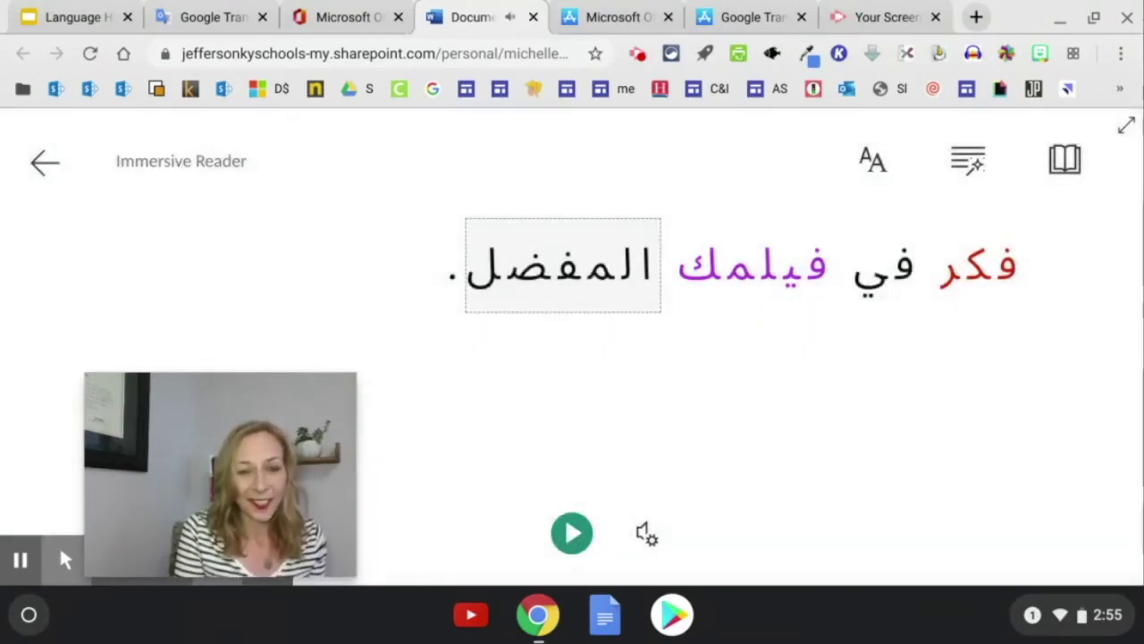
{"action": "left_click", "coordinate": [653, 534]}
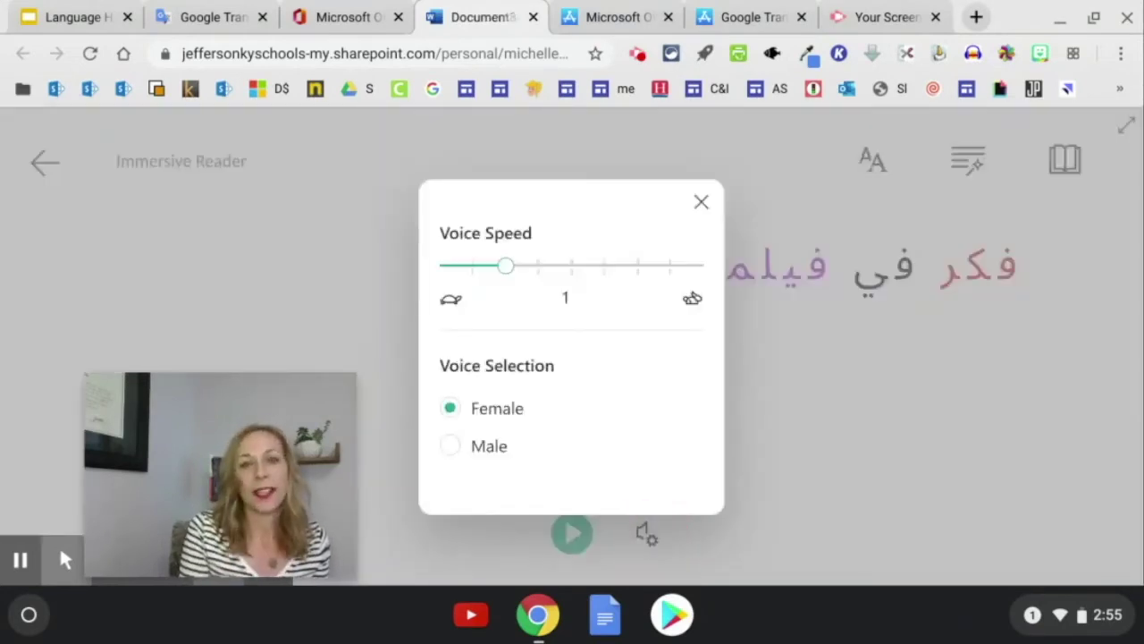
{"action": "left_click", "coordinate": [703, 203]}
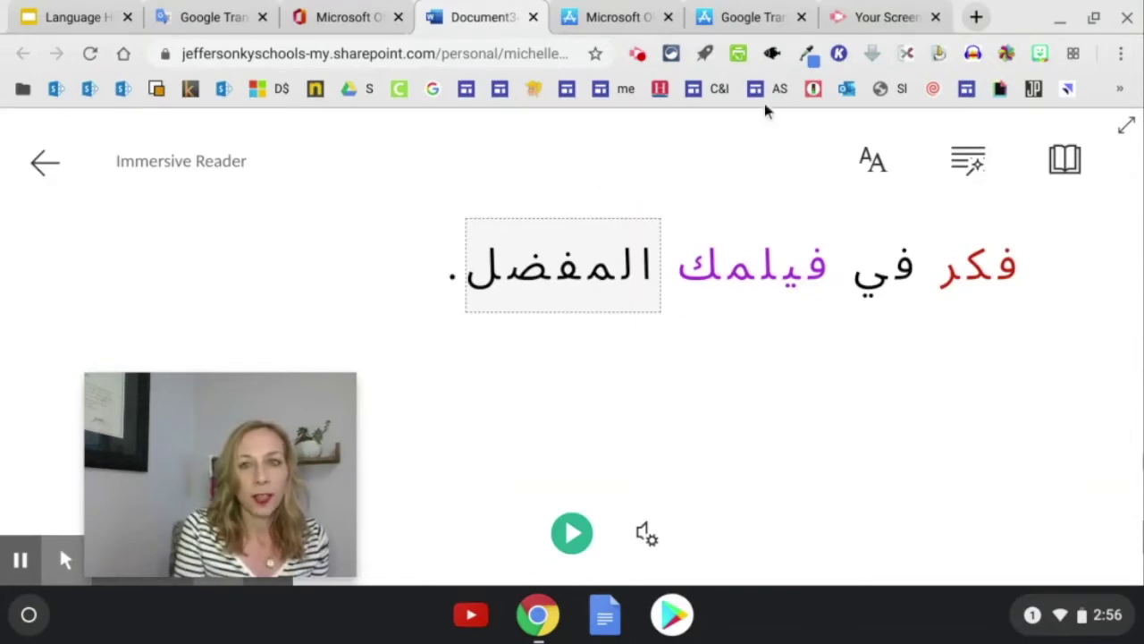
Show the Office Lens and Google Translate App Store listings, ending on Office Lens
{"action": "left_click", "coordinate": [631, 20]}
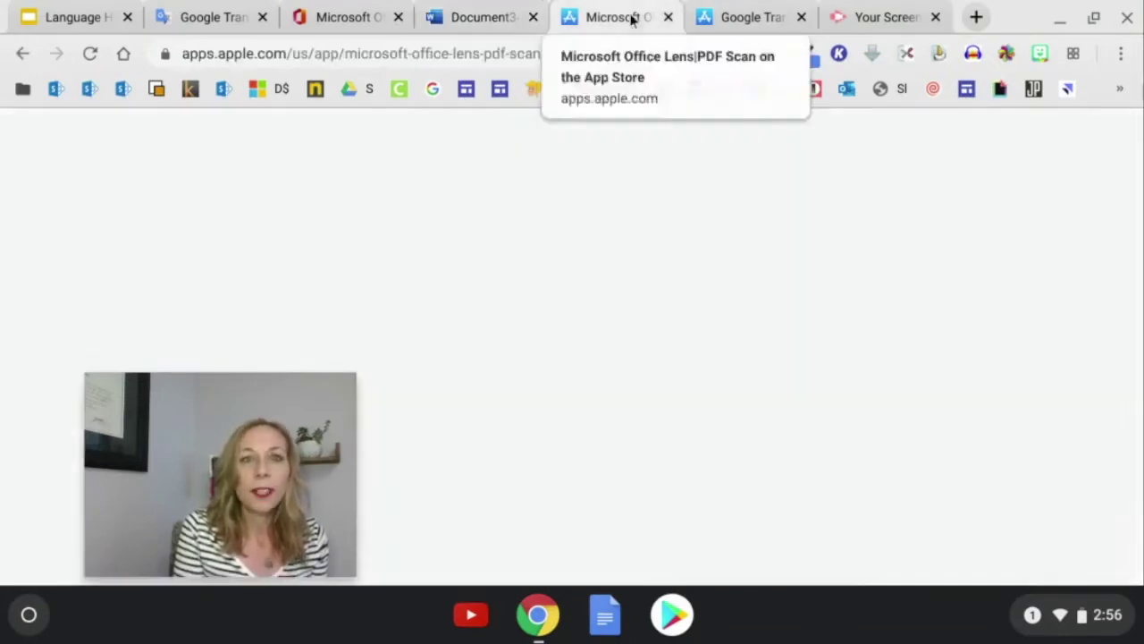
{"action": "left_click", "coordinate": [318, 22]}
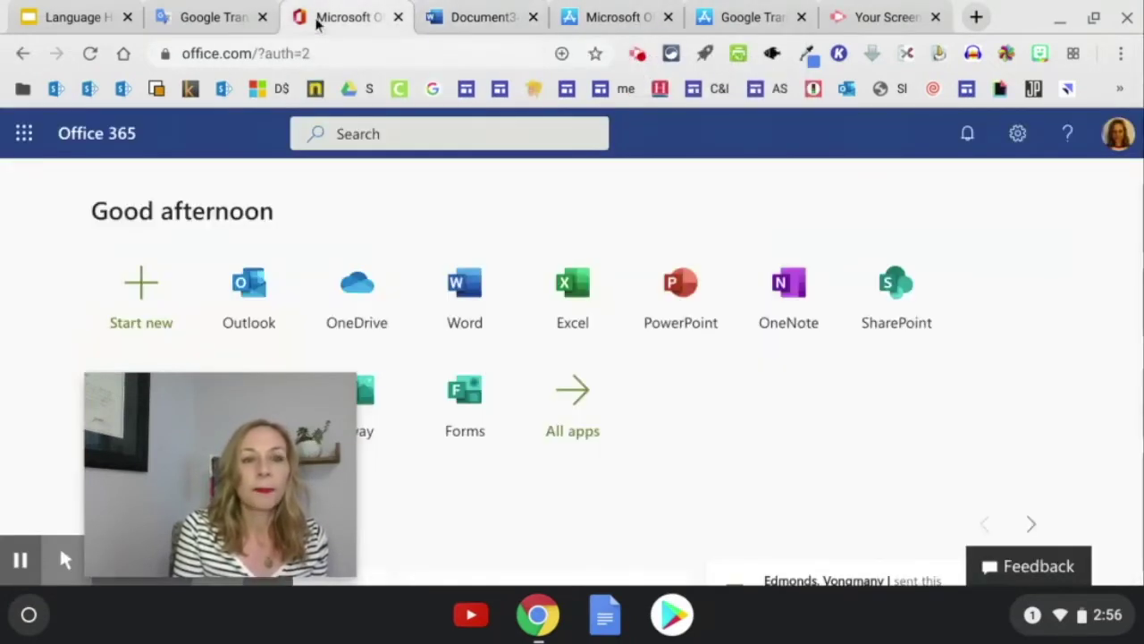
{"action": "left_click", "coordinate": [232, 24]}
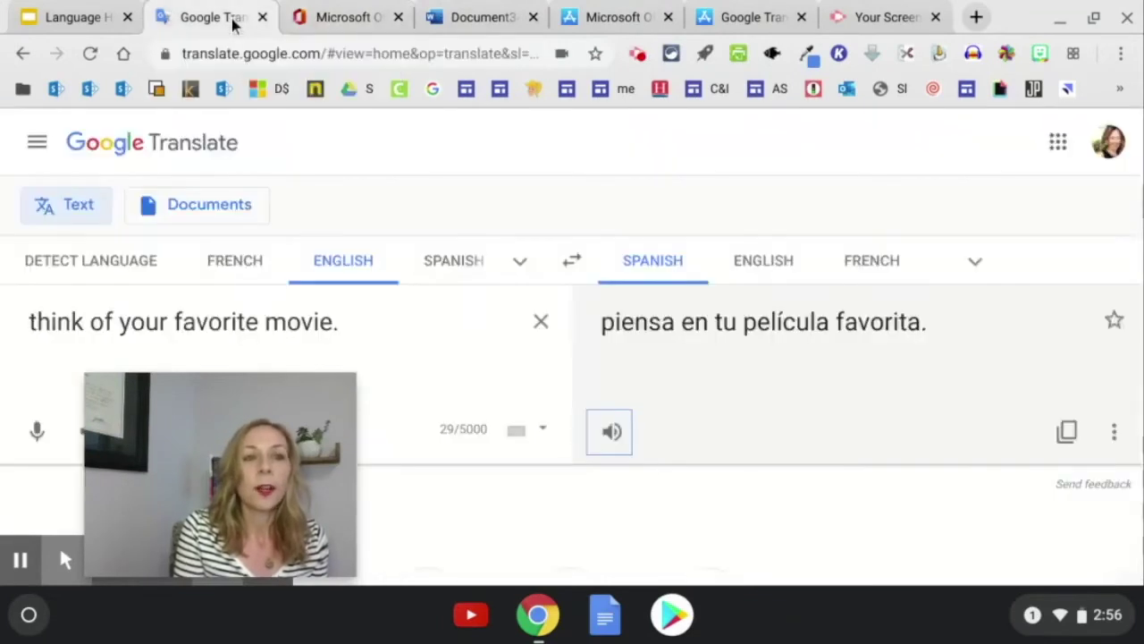
{"action": "left_click", "coordinate": [589, 31]}
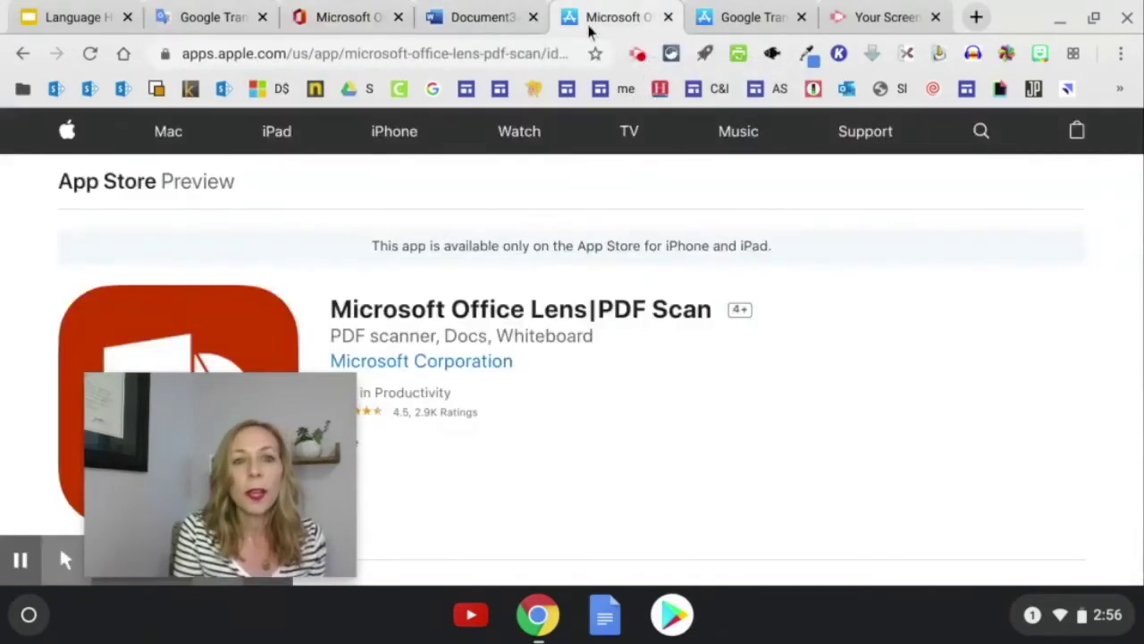
{"action": "left_click", "coordinate": [268, 403]}
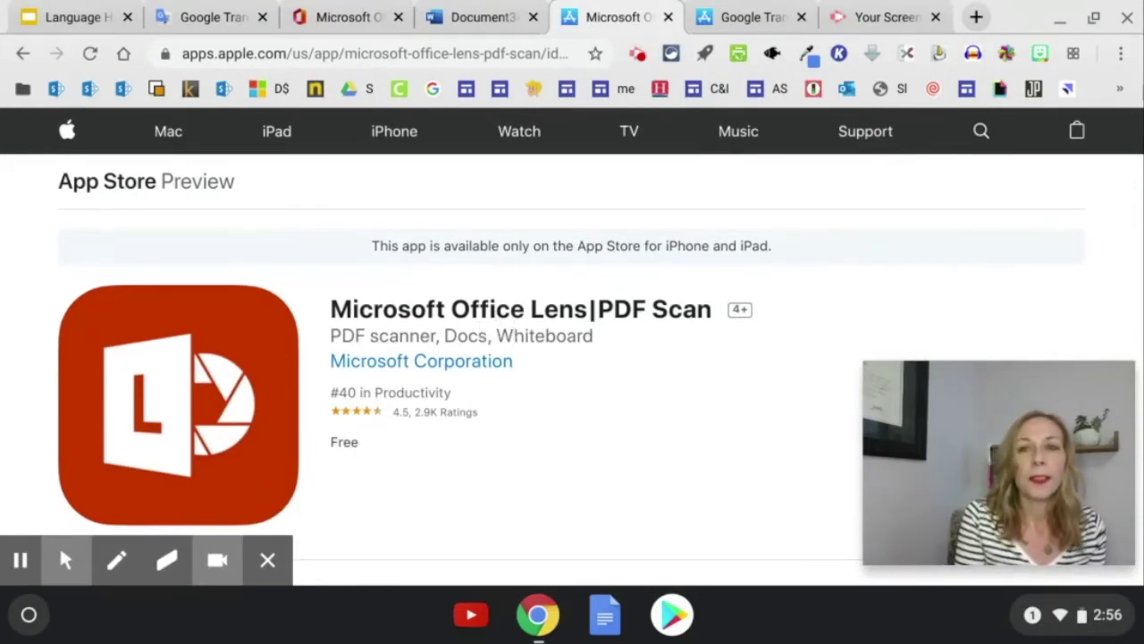
{"action": "left_click", "coordinate": [720, 19]}
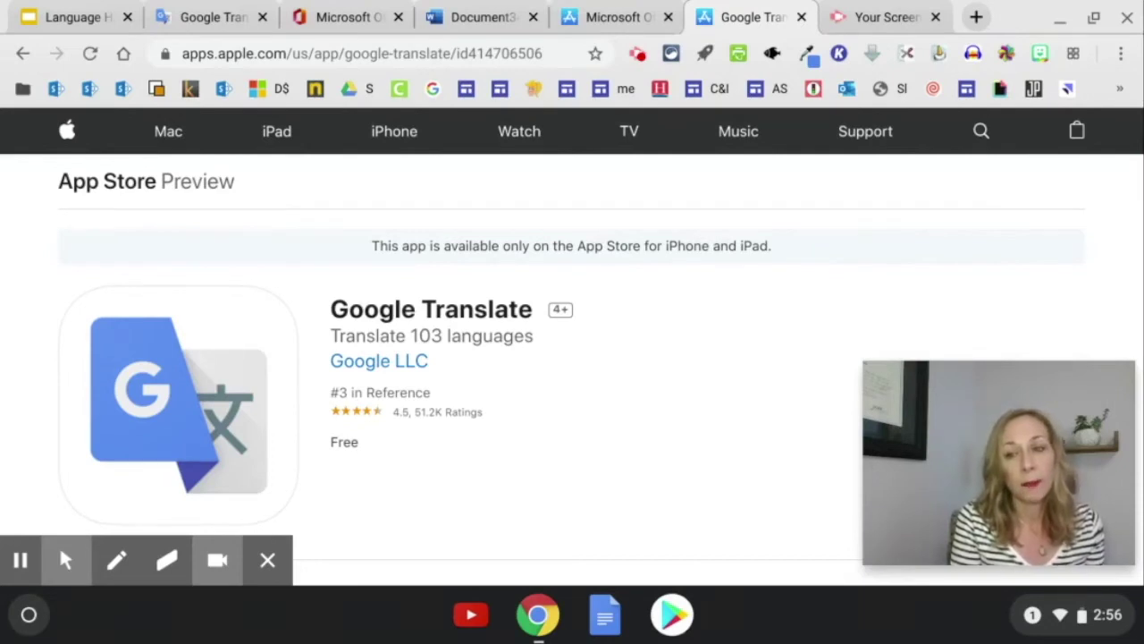
{"action": "left_click", "coordinate": [634, 16]}
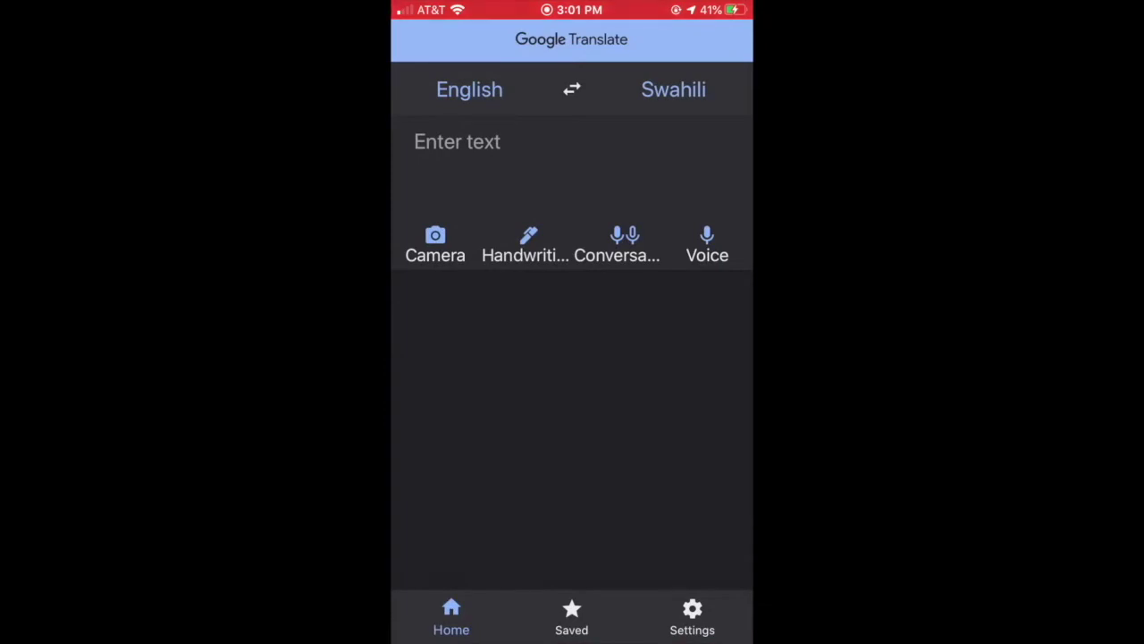
Start camera translation and change the target language from Swahili to Spanish
{"action": "left_click", "coordinate": [435, 244]}
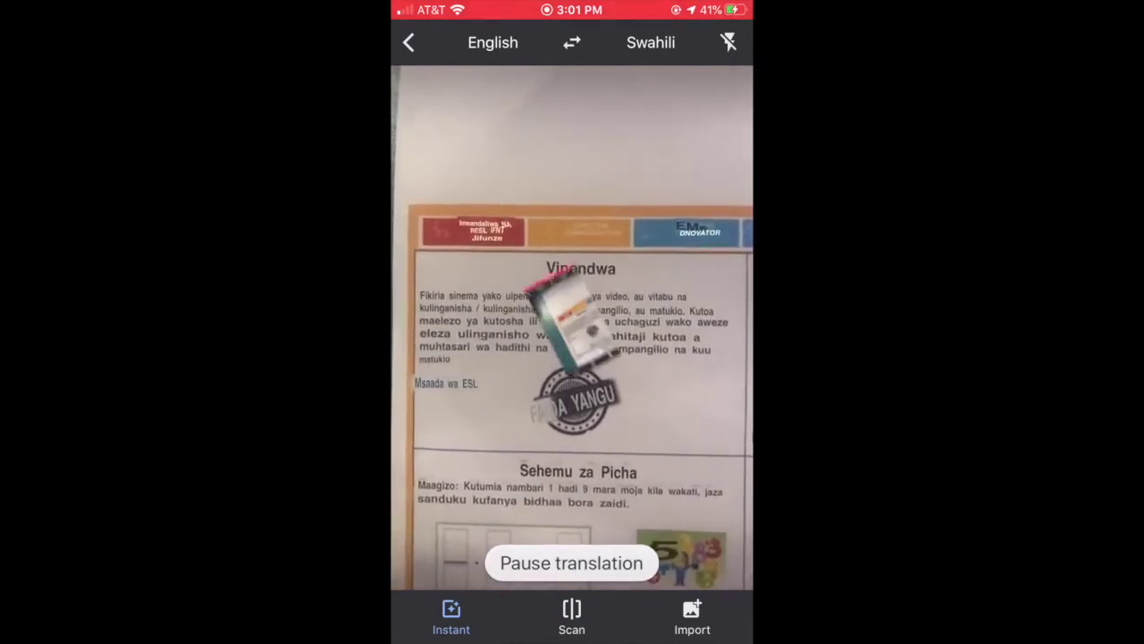
{"action": "left_click", "coordinate": [645, 51]}
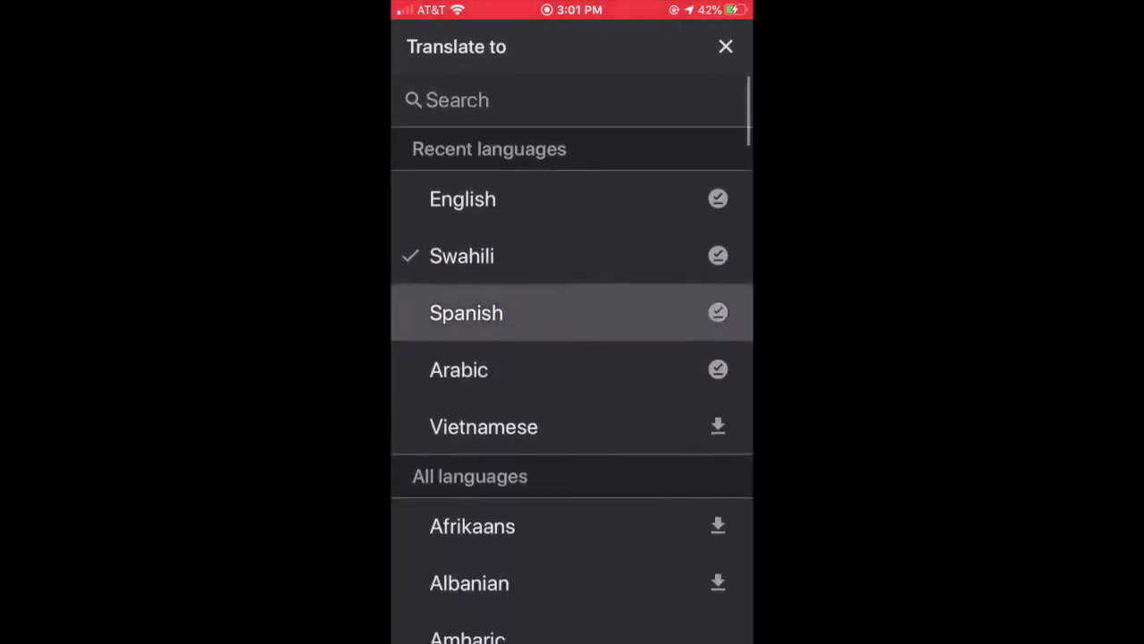
{"action": "left_click", "coordinate": [466, 312]}
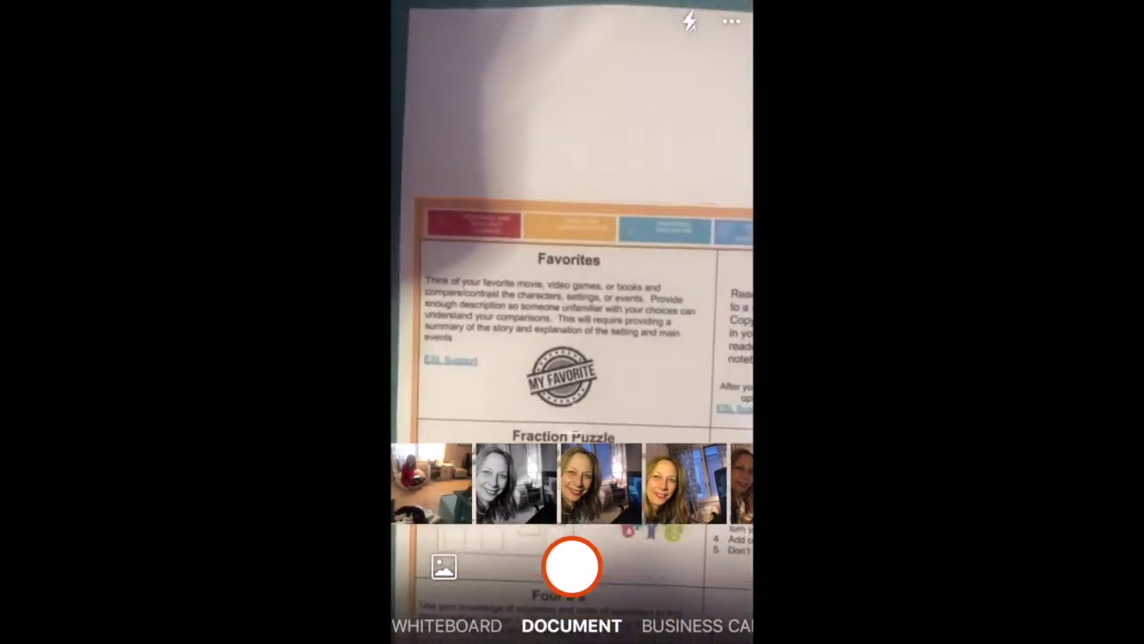
Capture the worksheet, crop it to the Favorites section, and send it to Immersive Reader
{"action": "left_click", "coordinate": [572, 566]}
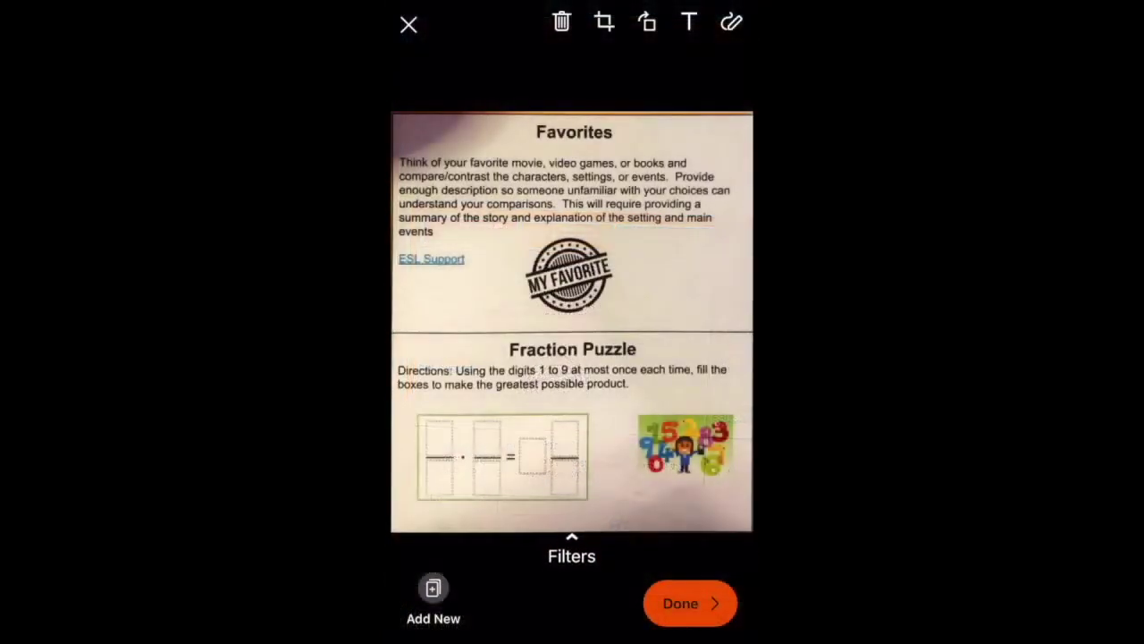
{"action": "left_click", "coordinate": [604, 22]}
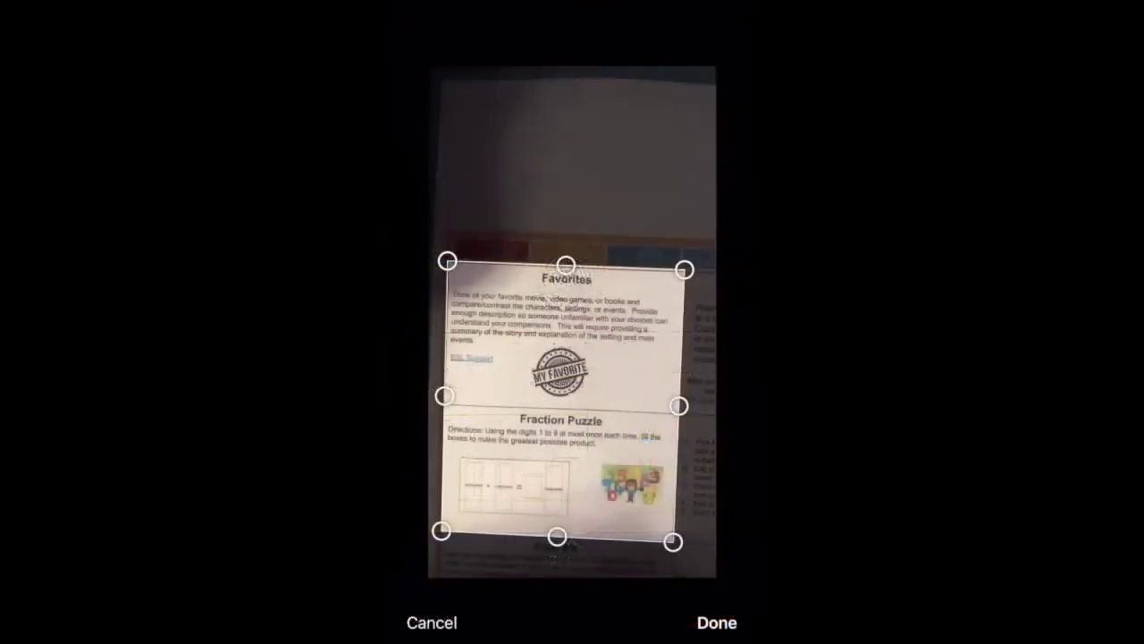
{"action": "left_click_drag", "start_coordinate": [557, 537], "coordinate": [561, 408]}
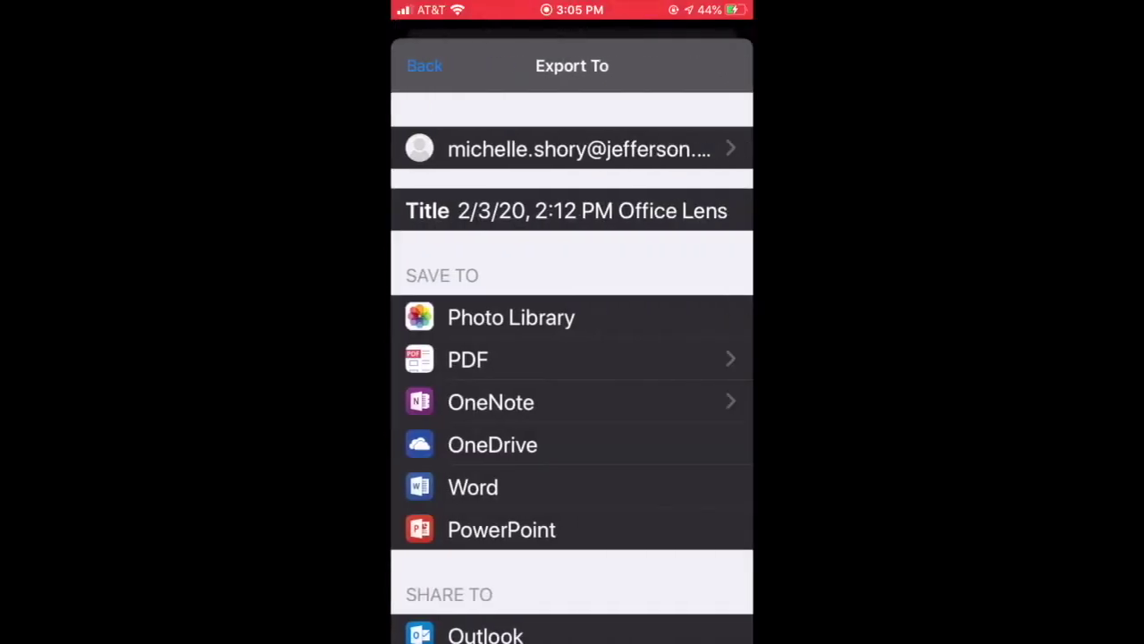
{"action": "scroll", "coordinate": [572, 357], "scroll_direction": "down", "scroll_amount": 4}
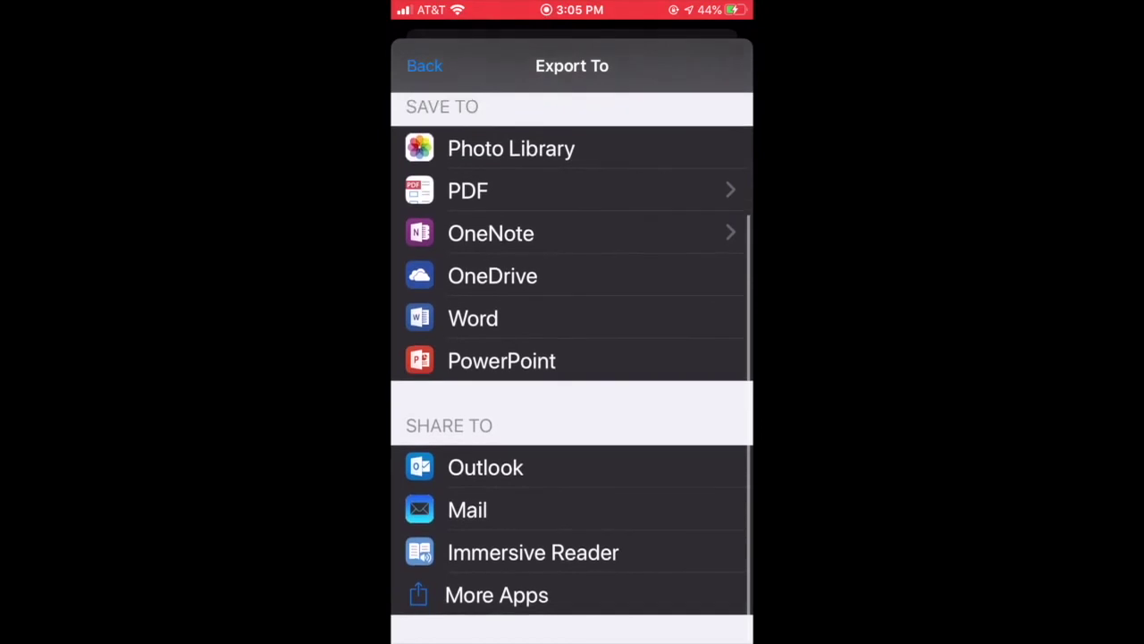
{"action": "left_click", "coordinate": [533, 551]}
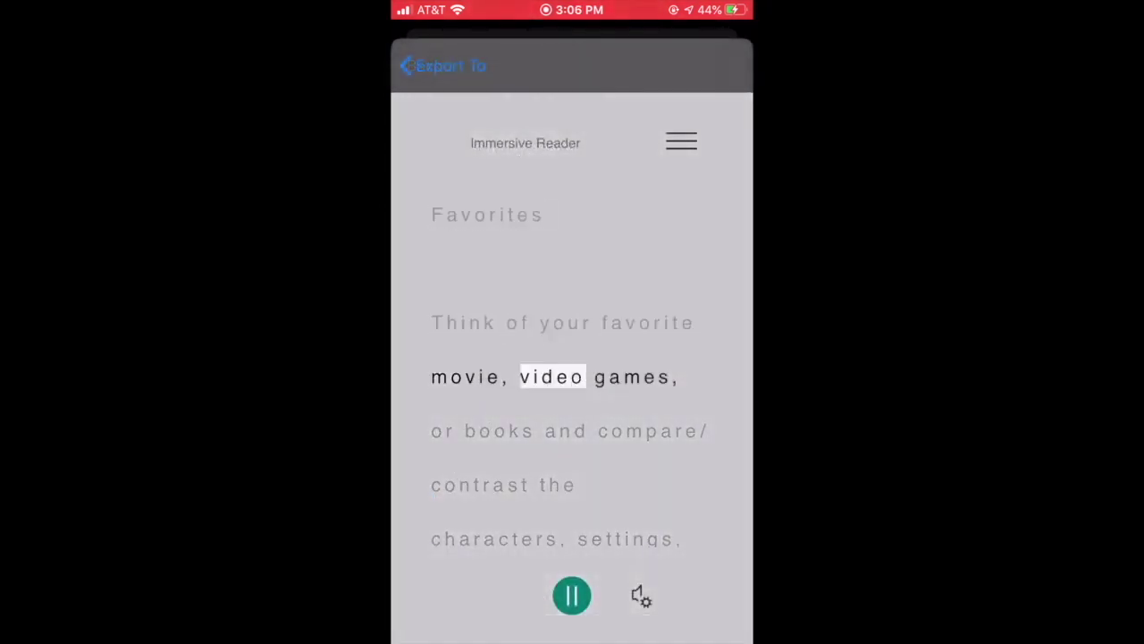
Slow the Immersive Reader voice speed to 1.5 and pause the read-aloud
{"action": "left_click", "coordinate": [641, 596]}
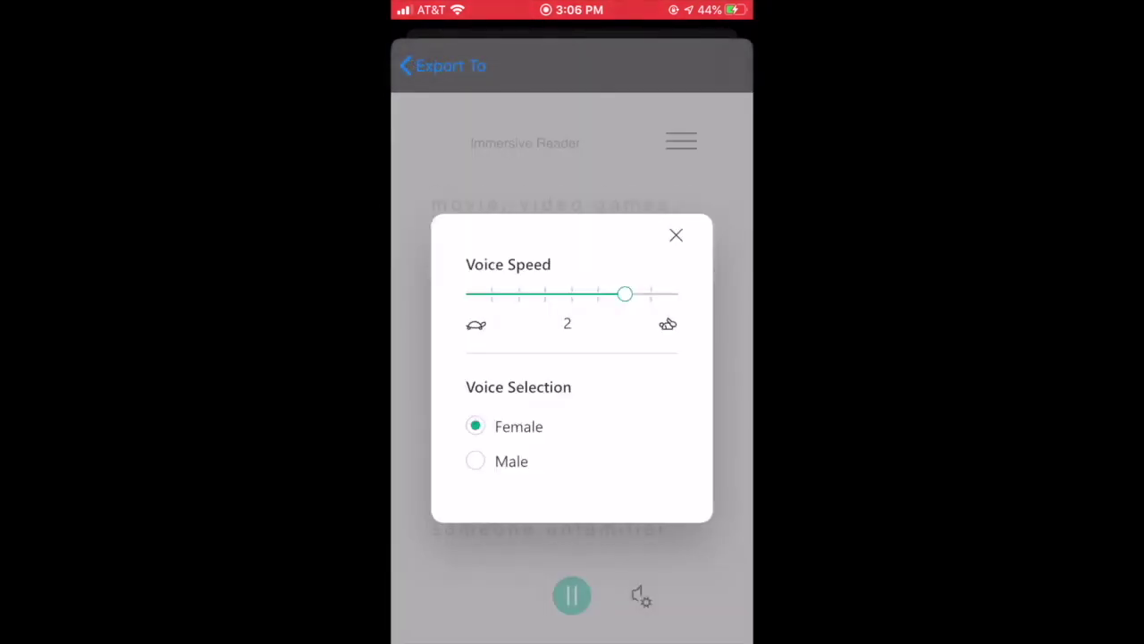
{"action": "left_click_drag", "start_coordinate": [626, 294], "coordinate": [519, 294]}
{"action": "left_click", "coordinate": [676, 235]}
{"action": "left_click", "coordinate": [572, 596]}
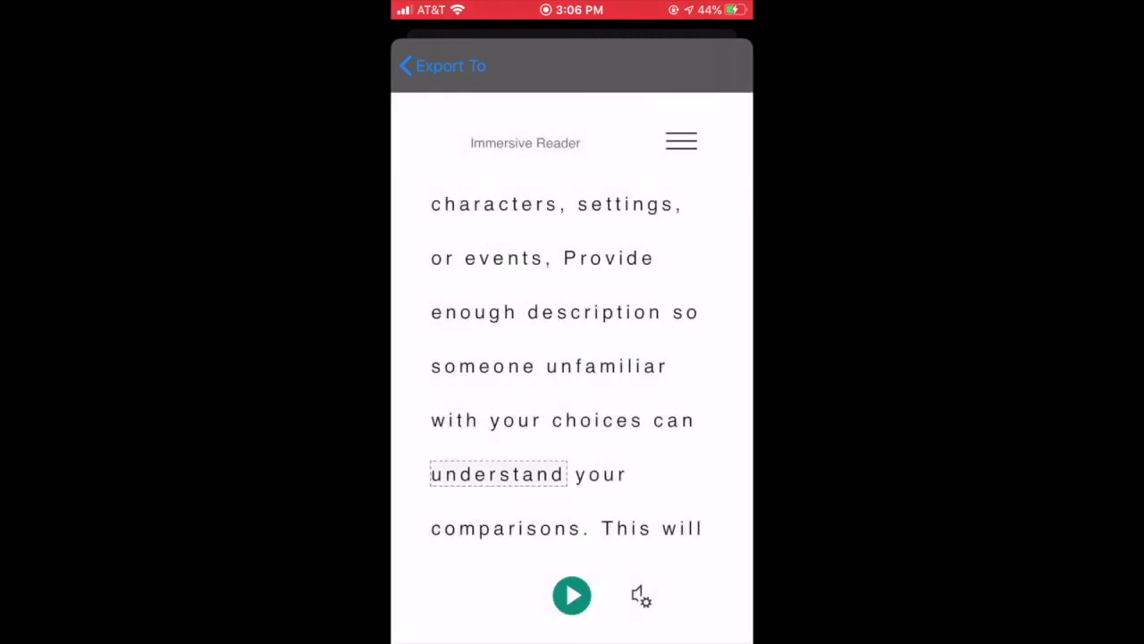
Turn on document translation to Spanish and play the translated Favorites text aloud
{"action": "left_click", "coordinate": [681, 141]}
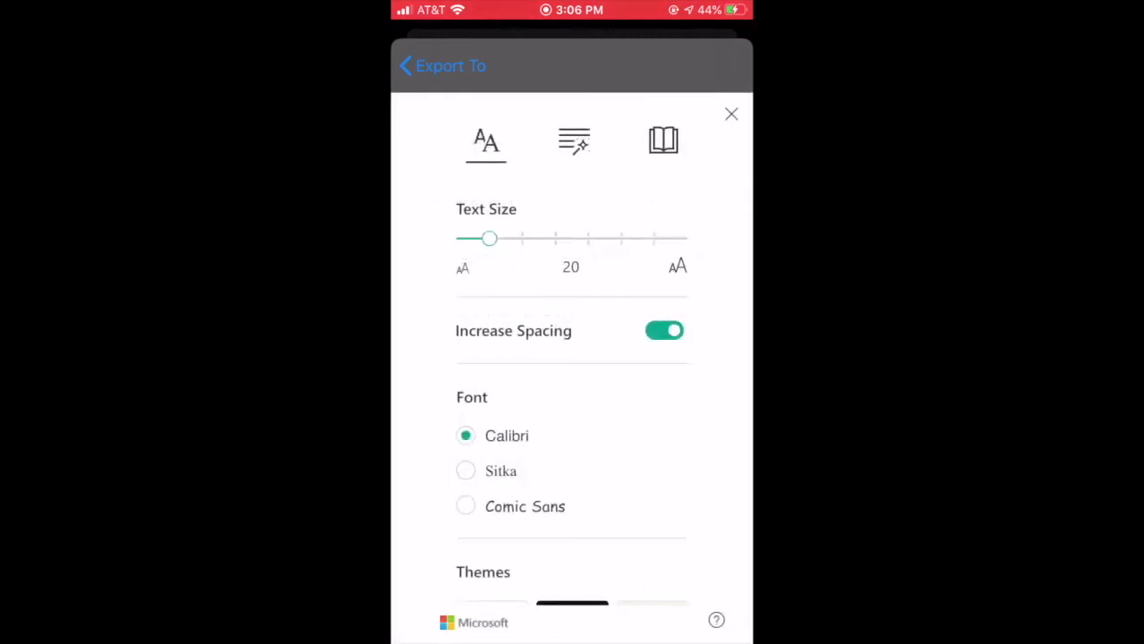
{"action": "left_click", "coordinate": [663, 140]}
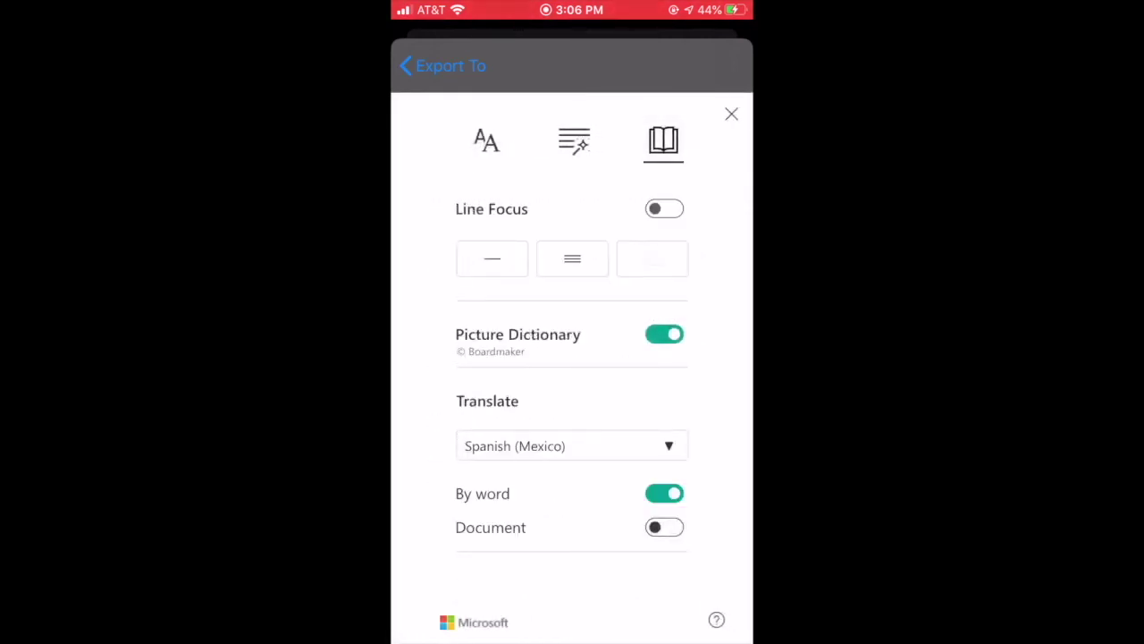
{"action": "left_click", "coordinate": [664, 527]}
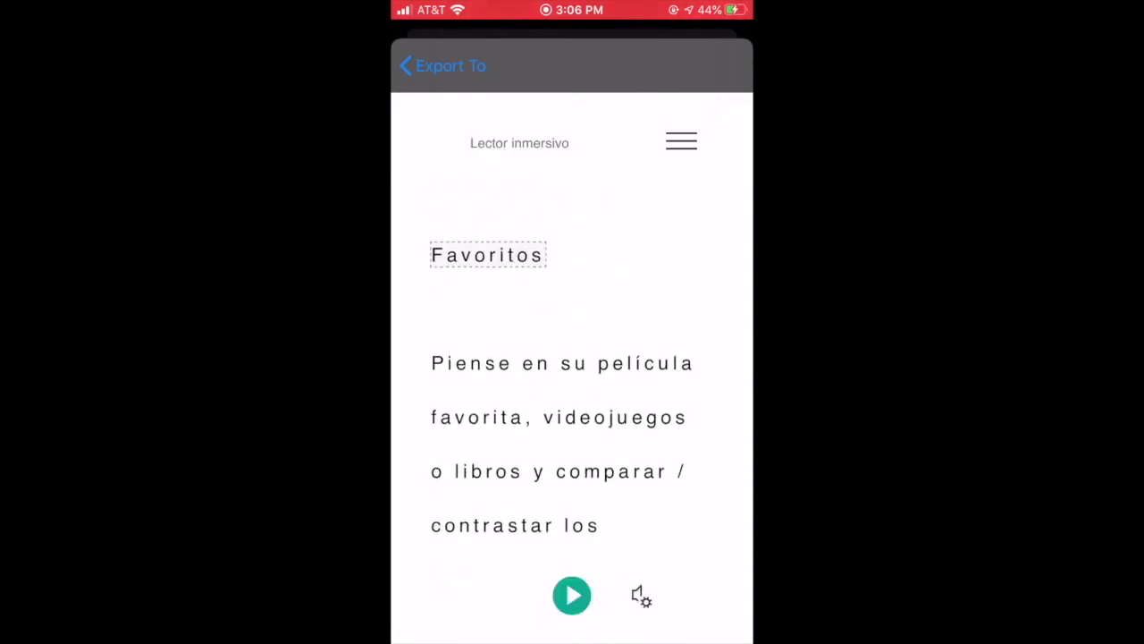
{"action": "left_click", "coordinate": [572, 596]}
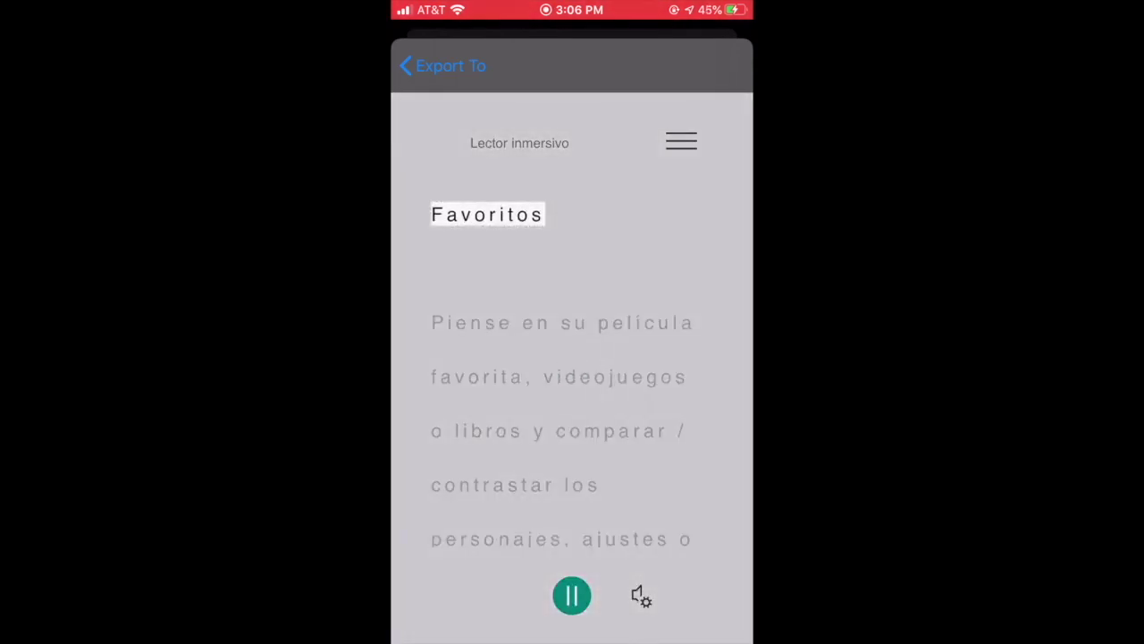